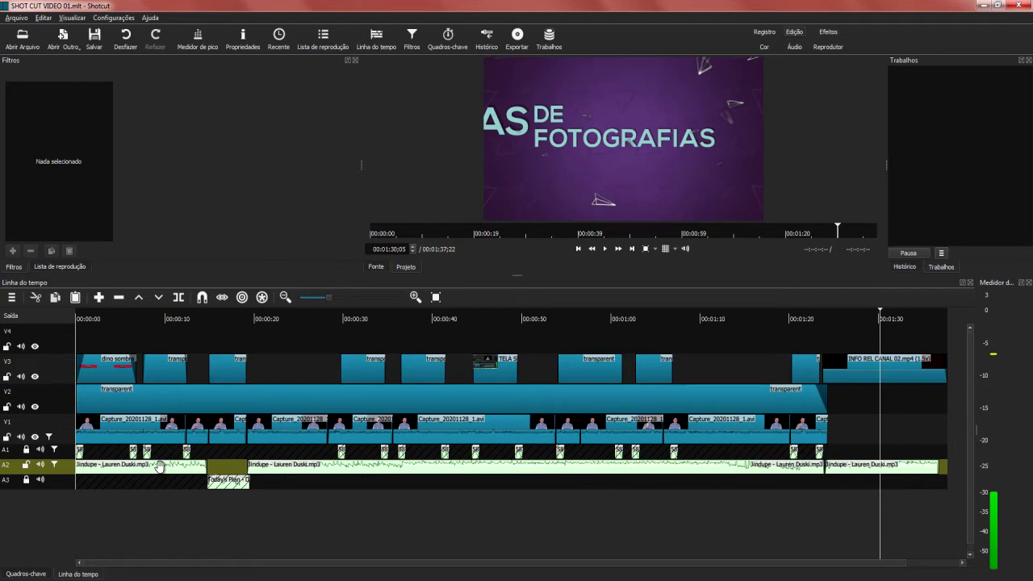
Preview the edit at about 16 s and 1:30, then select the transparent V3 title clip.
left_click(219, 344)
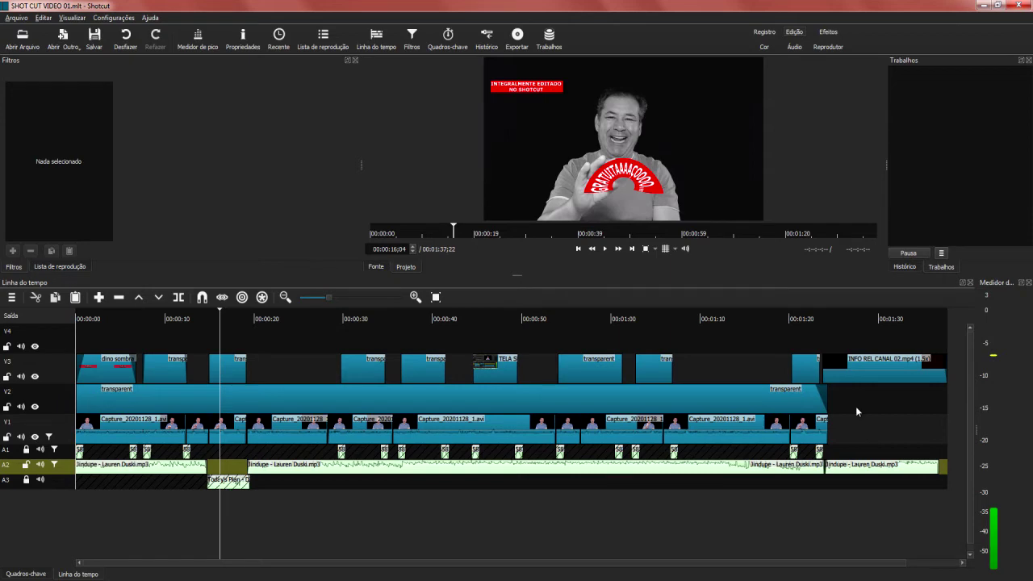
left_click(881, 348)
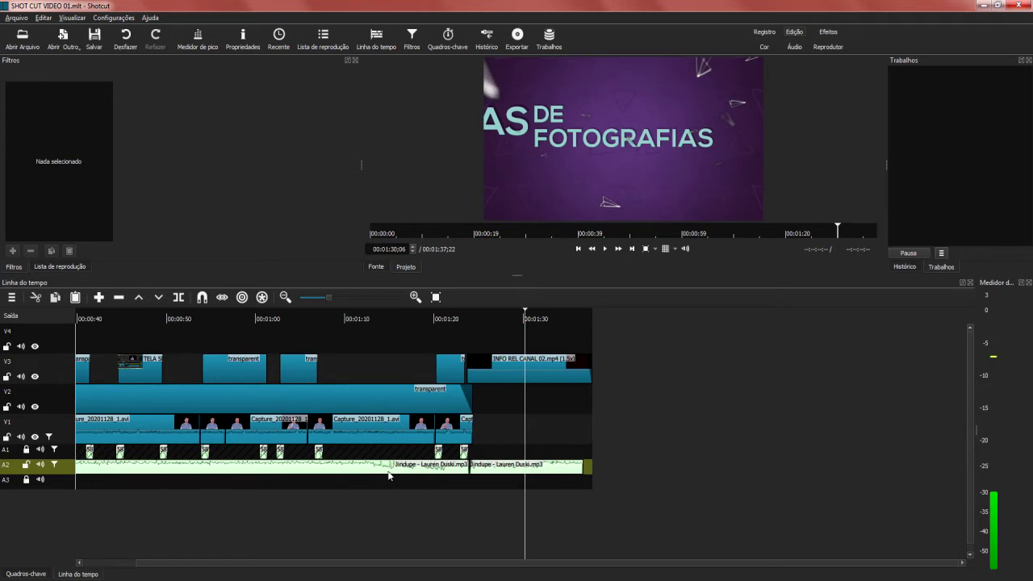
key("ctrl+z")
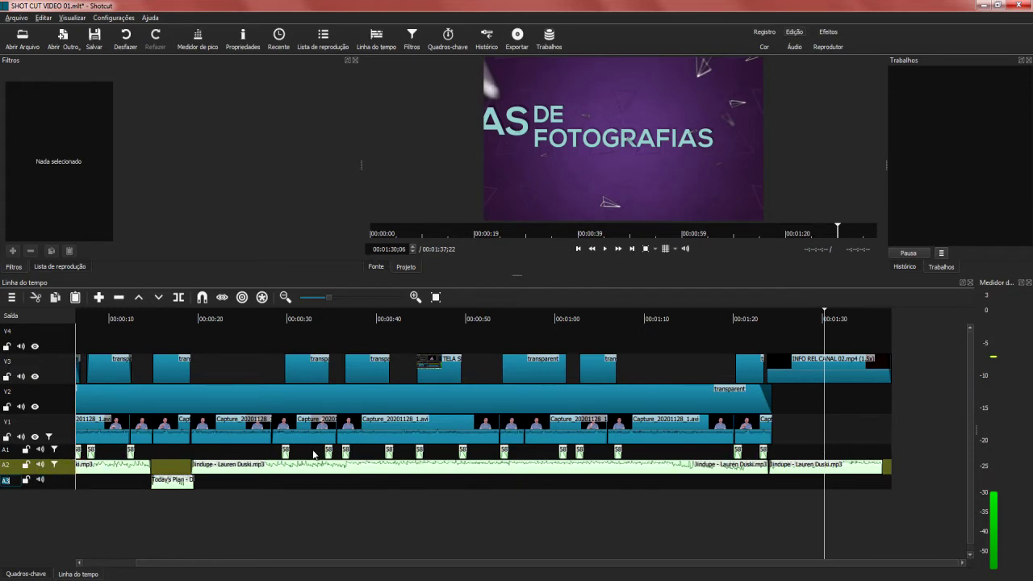
left_click(300, 355)
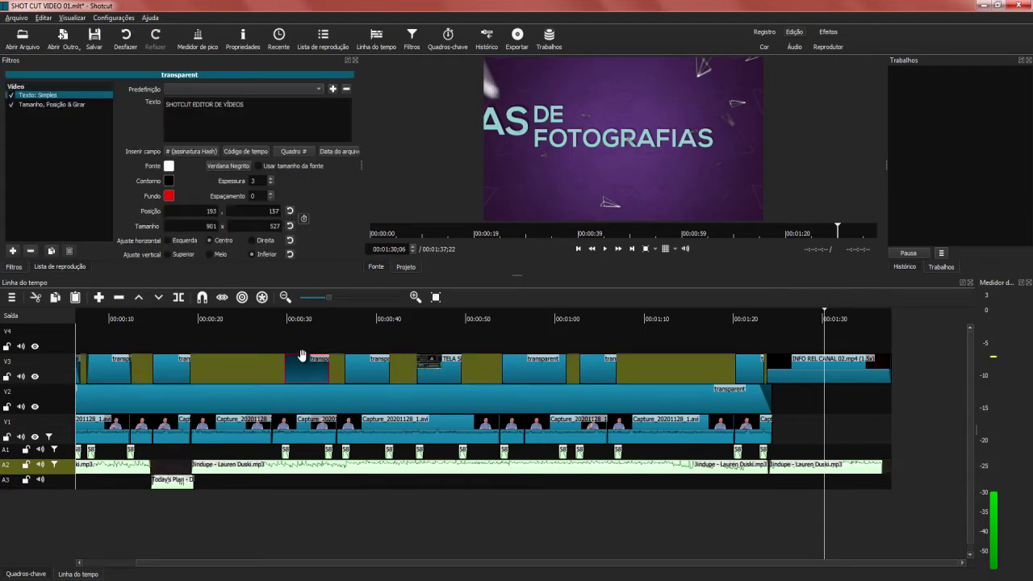
Move to the title at 32 s, then select the curved GRATUITAAAAÇODOO title near 17 s.
left_click(304, 370)
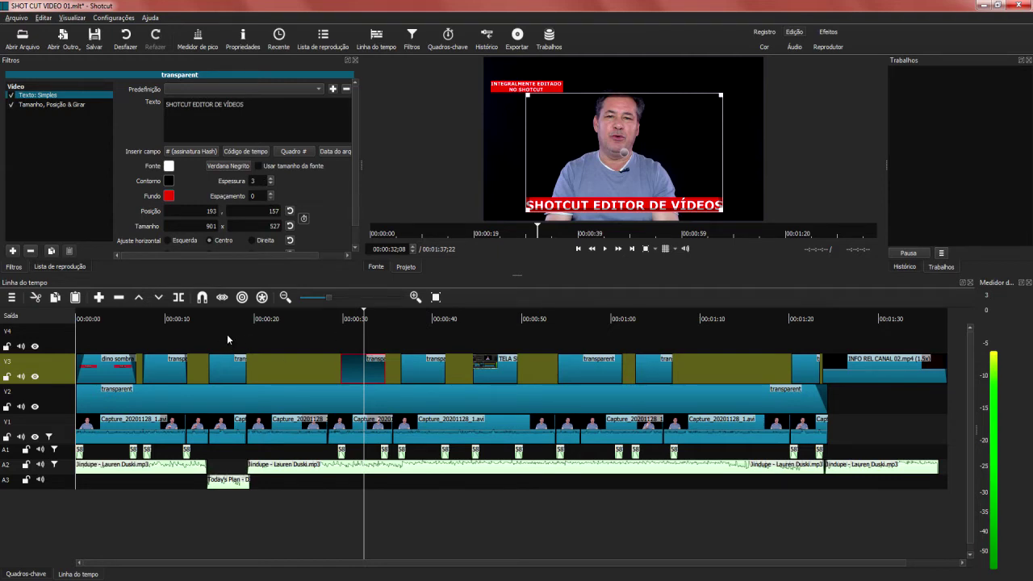
left_click(229, 341)
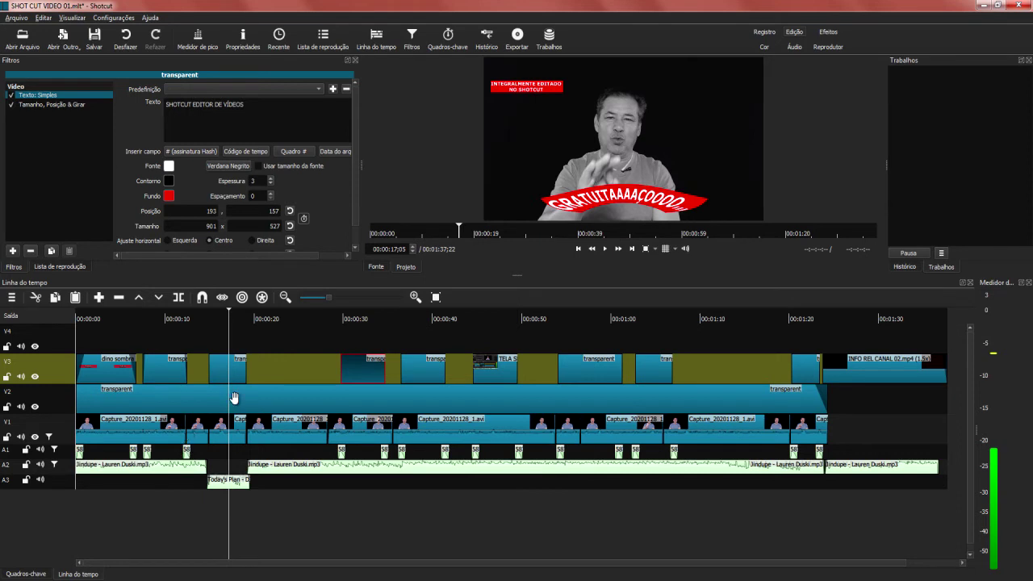
left_click(229, 379)
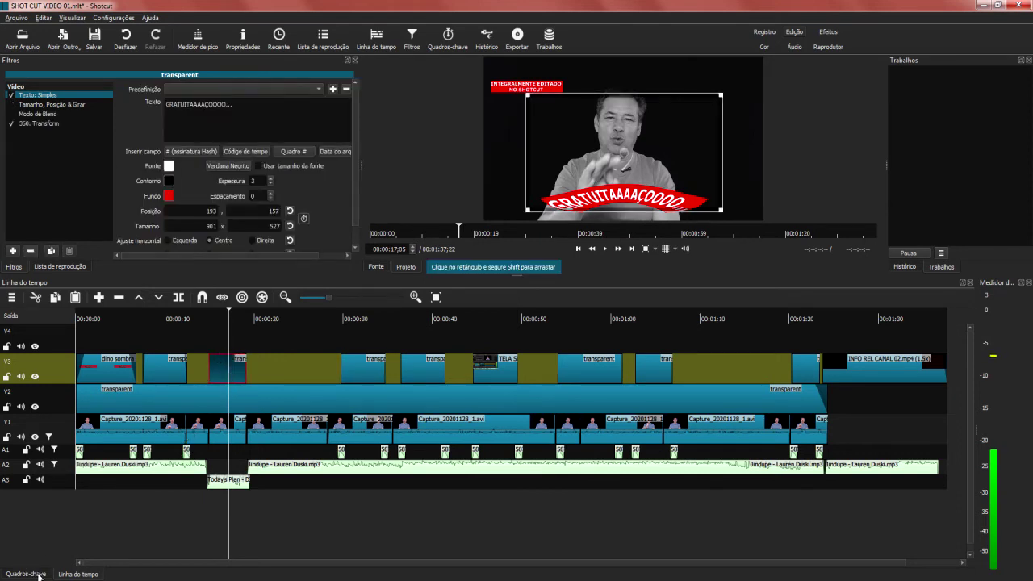
Check the title's filter keyframes, then scrub the playhead between about 16 and 18 seconds.
left_click(26, 574)
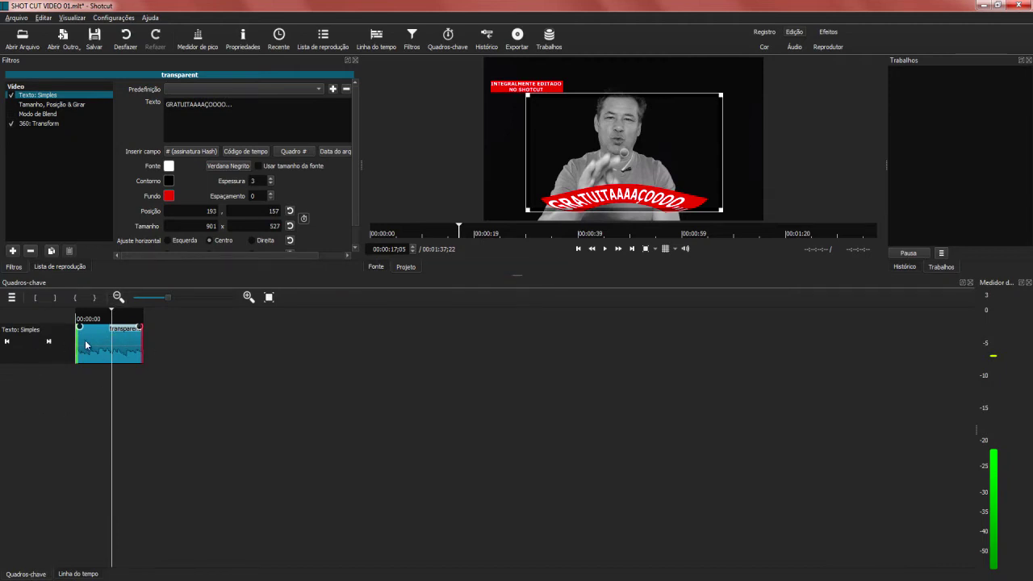
left_click(79, 574)
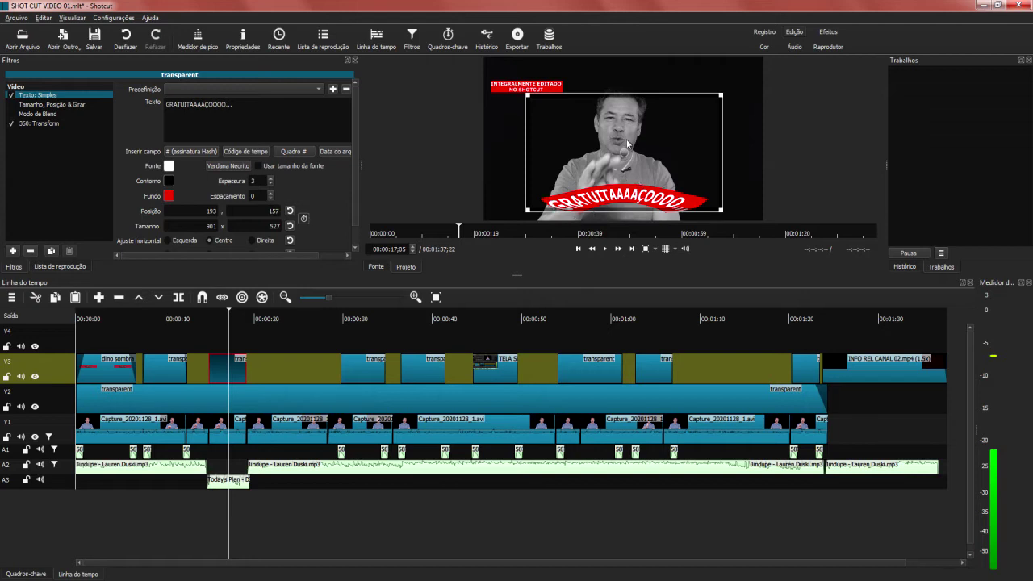
left_click(221, 347)
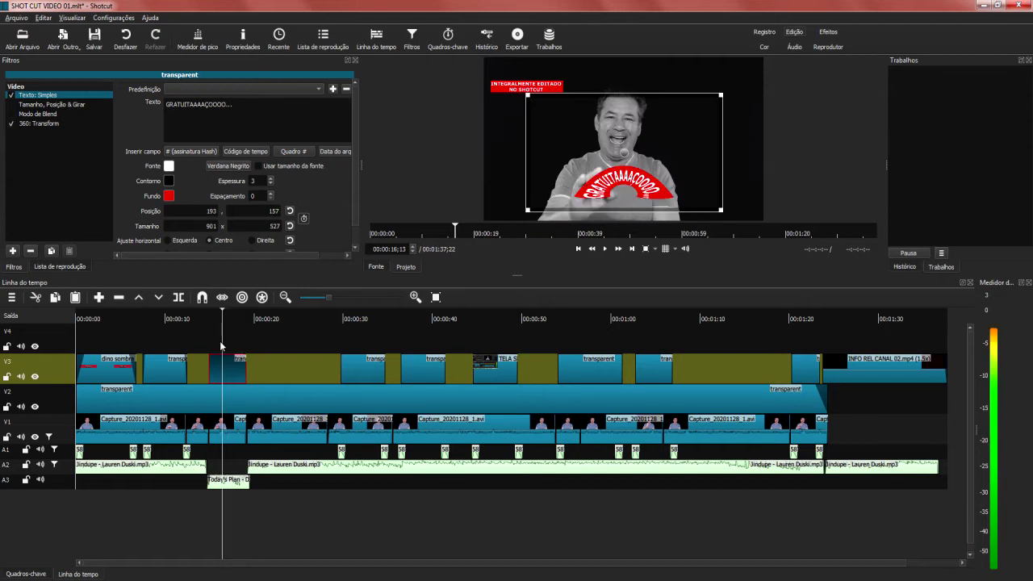
key("Left")
key("Left")
key("Left")
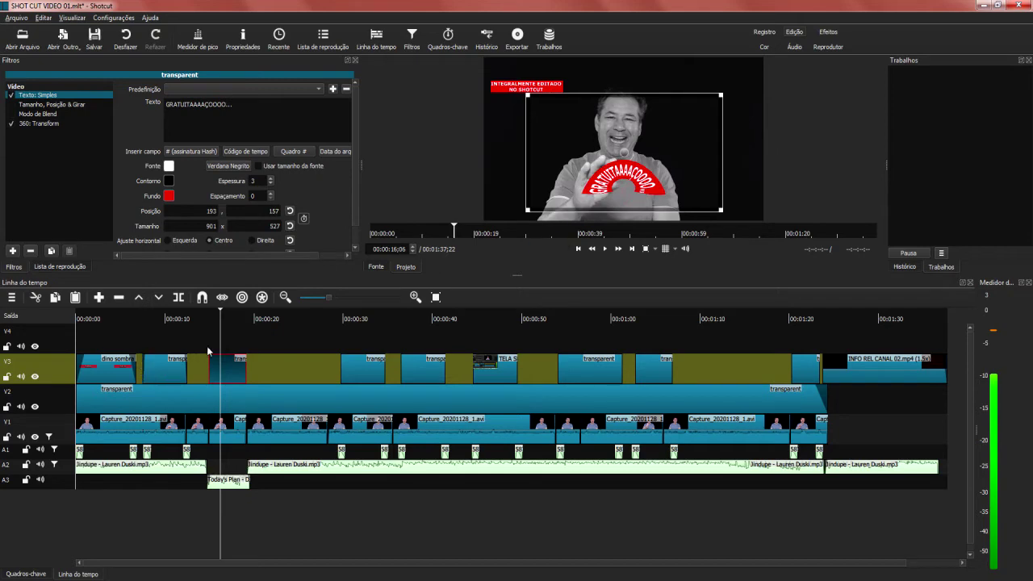
left_click(234, 346)
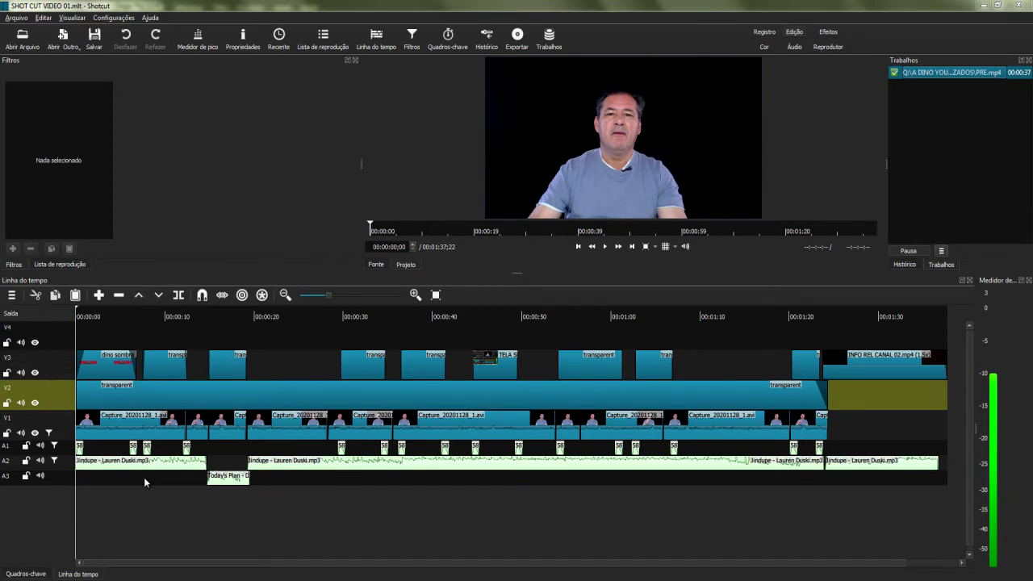
Preview the edit at about 5, 18, 27 and 42 seconds.
left_click(122, 315)
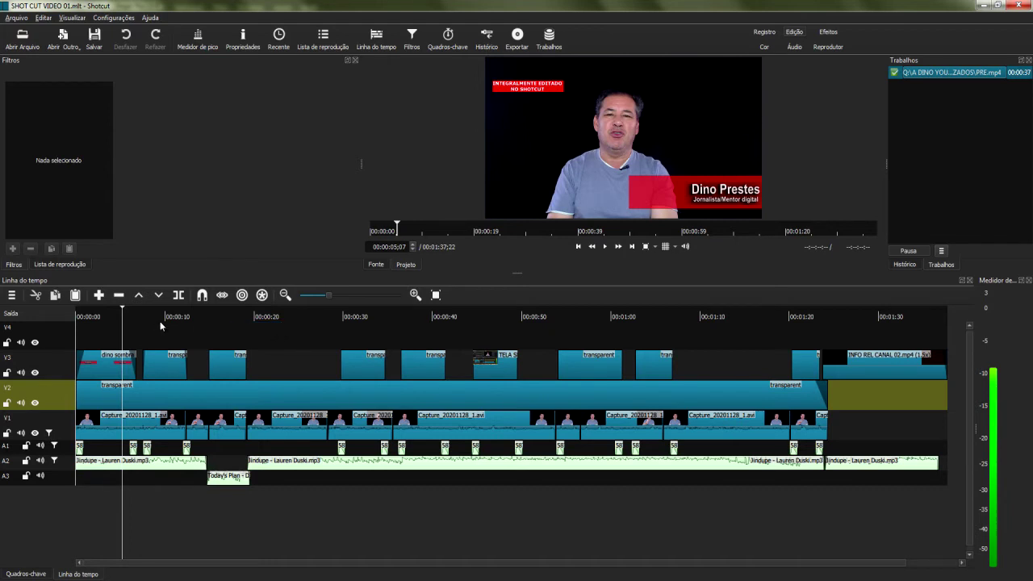
left_click(237, 317)
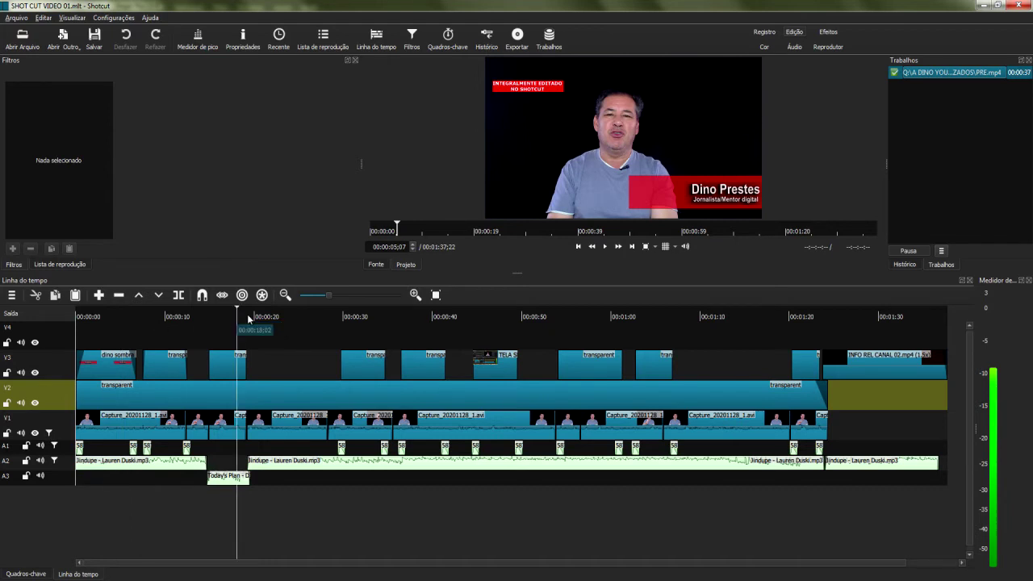
left_click(316, 316)
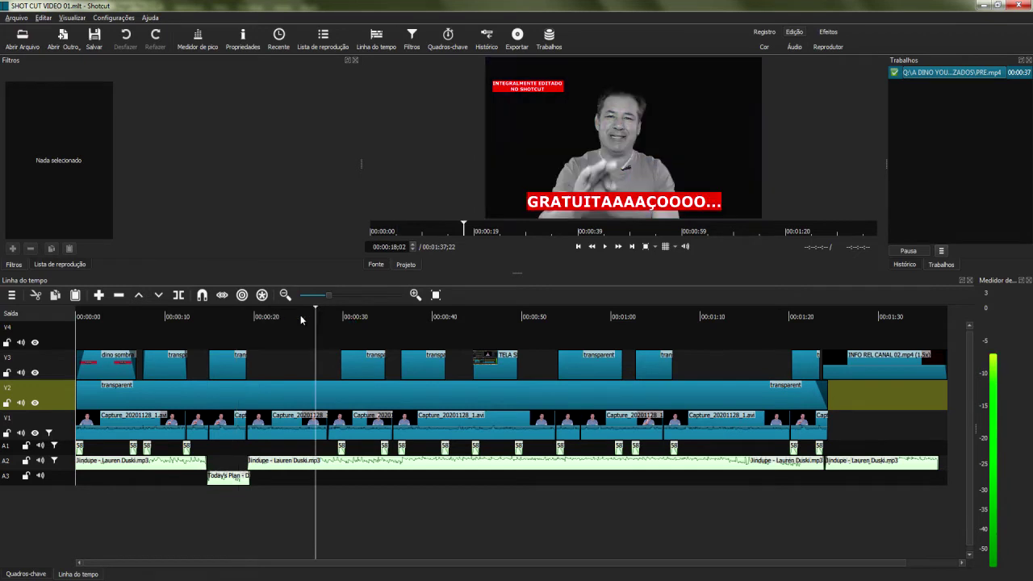
left_click(495, 318)
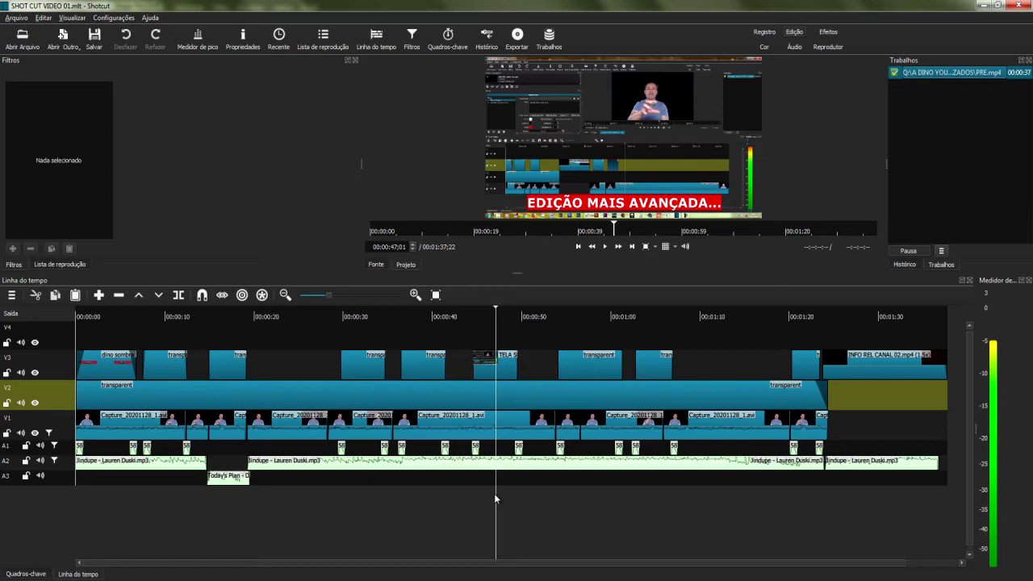
Advance through the next two cuts and select the empty V4 track.
key("Down")
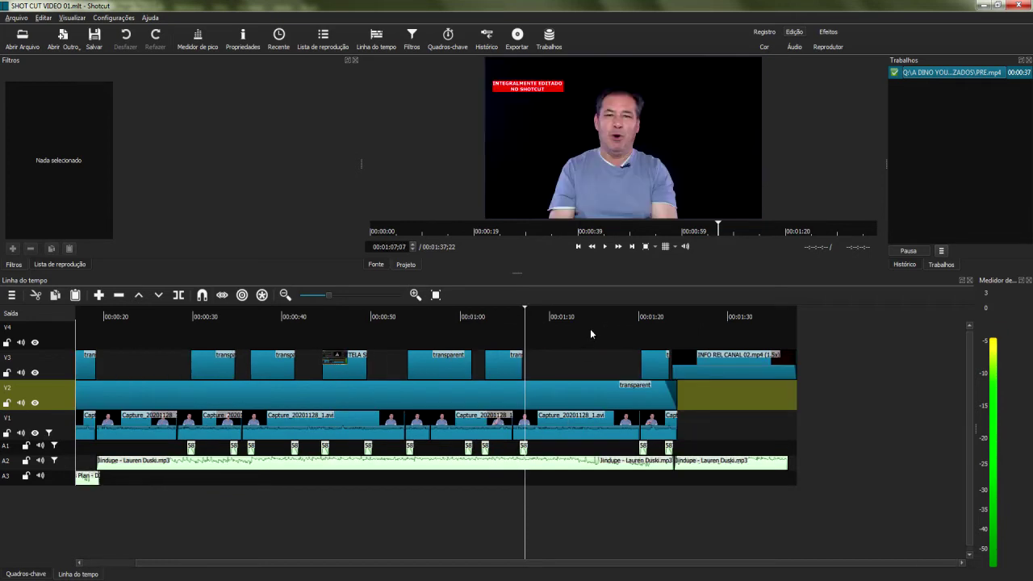
key("Down")
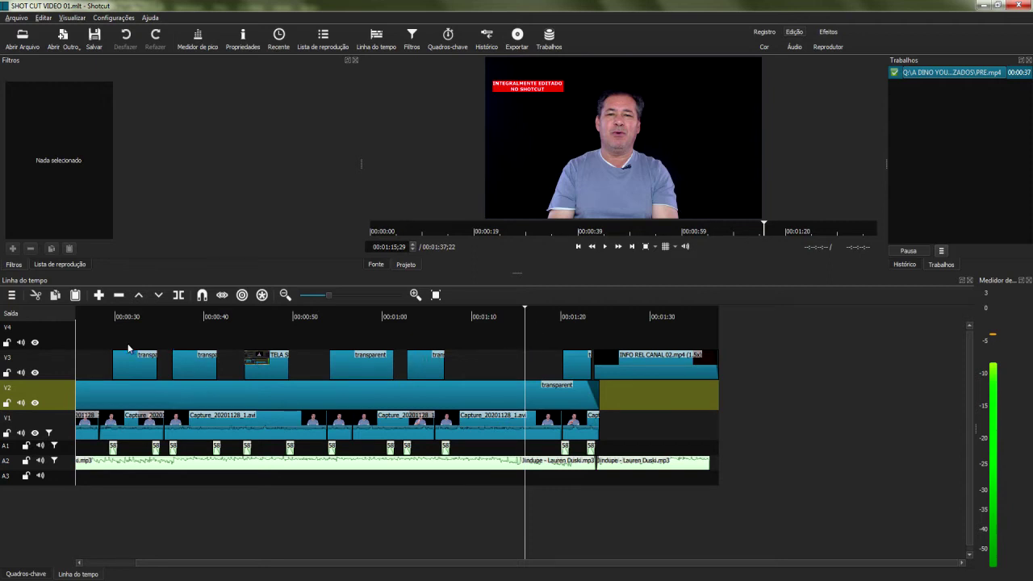
left_click(66, 344)
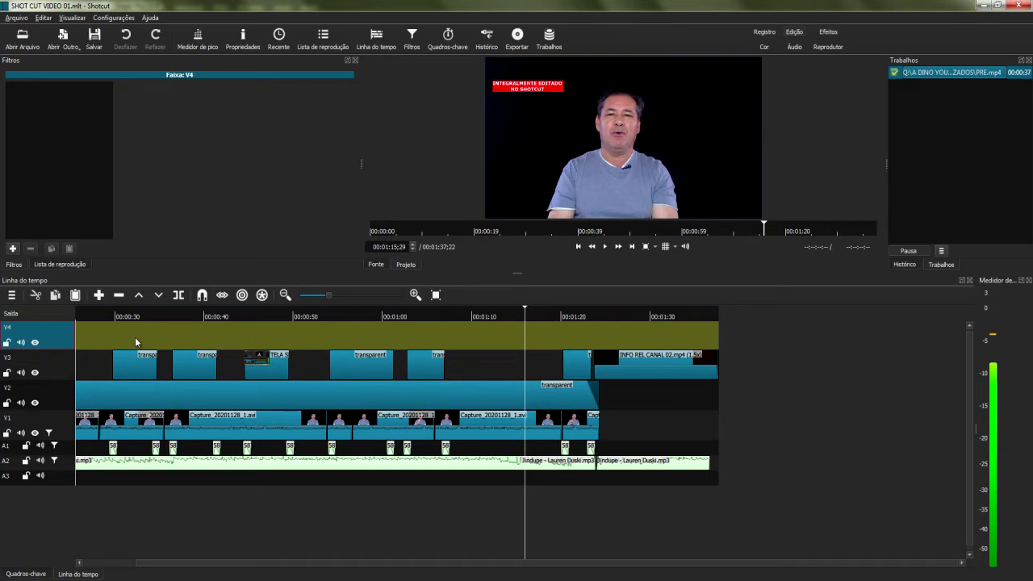
Remove the empty V4 track, leaving V3 as the top video track.
right_click(69, 340)
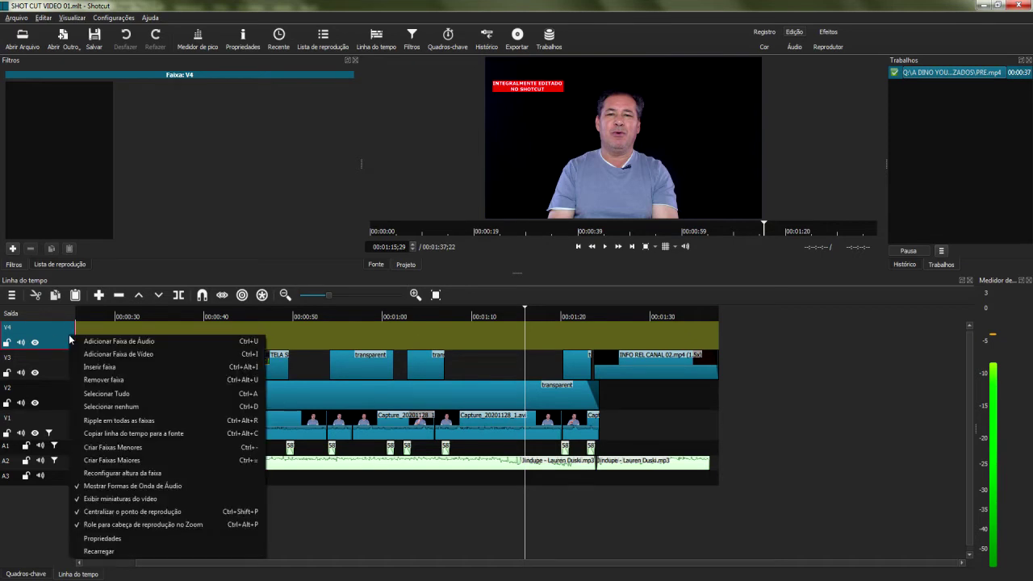
left_click(113, 379)
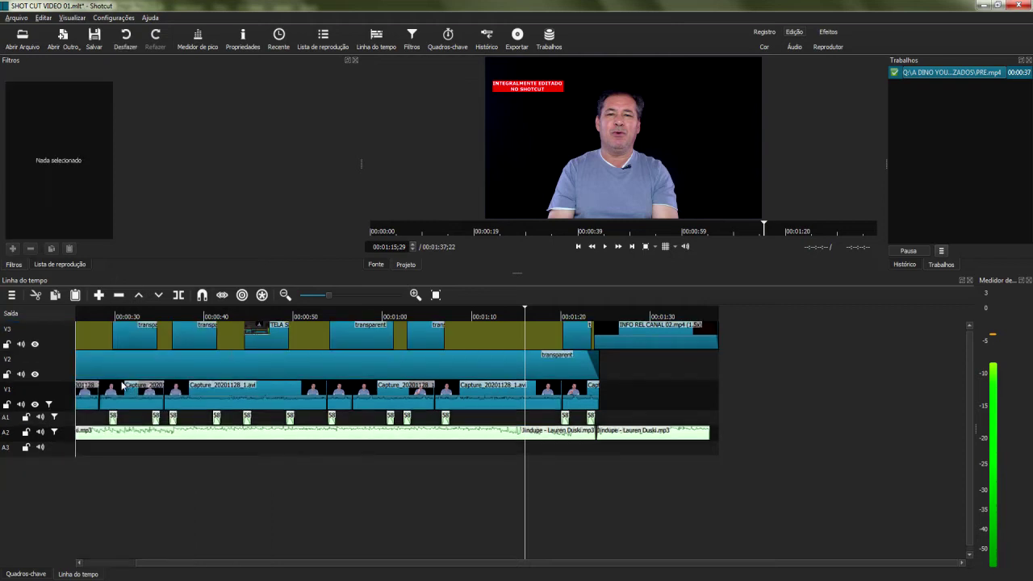
right_click(64, 344)
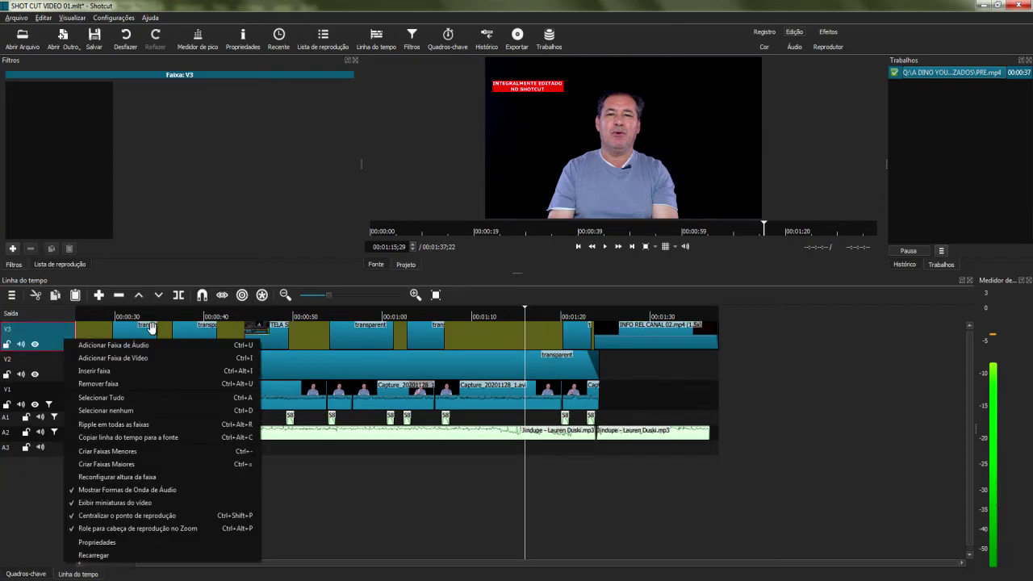
Preview frames at 27 s, 56 s, 1:16 and 1:26, then return near the project start.
left_click(121, 319)
left_click(92, 316)
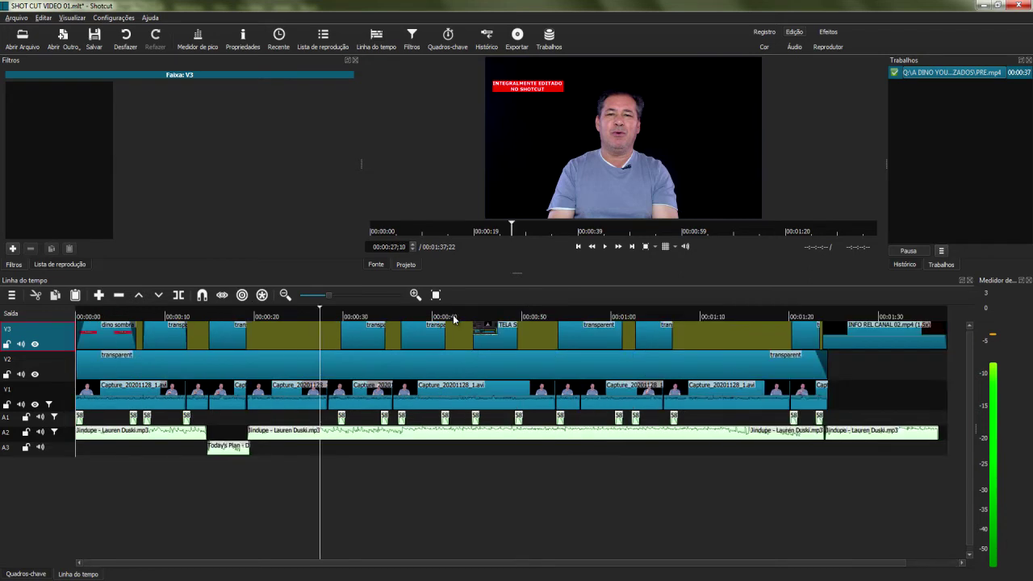
left_click(576, 317)
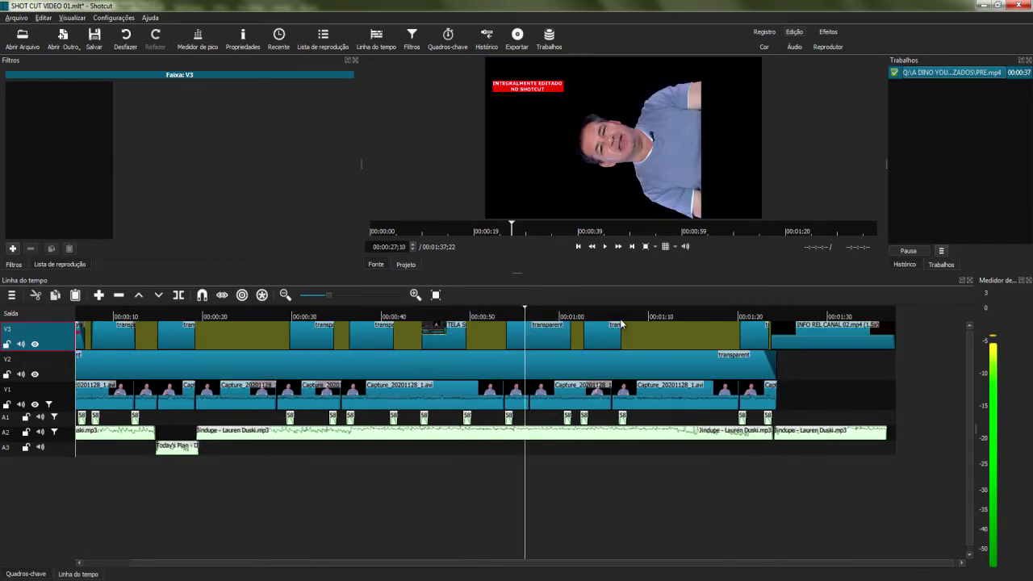
left_click(699, 316)
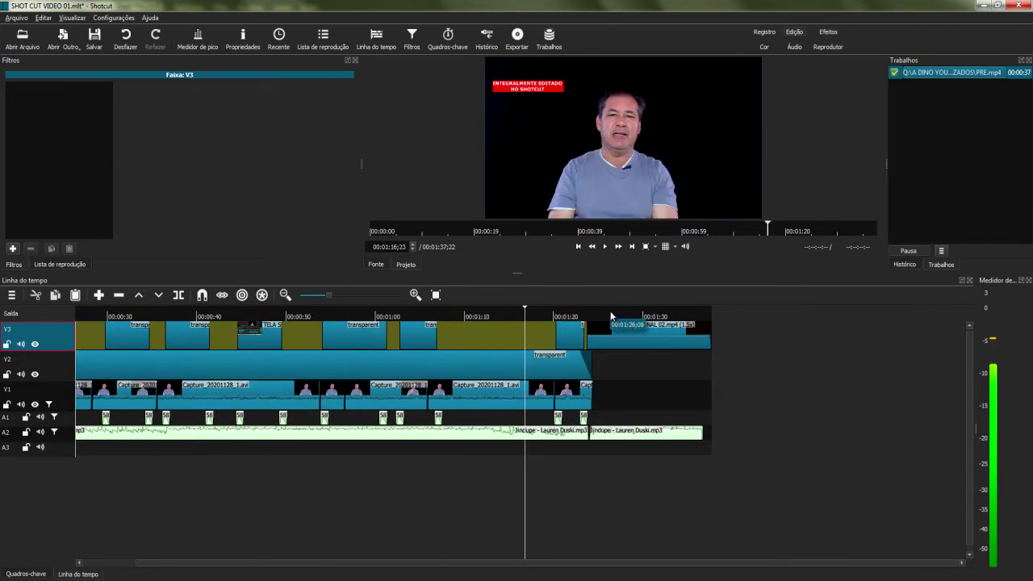
left_click(611, 315)
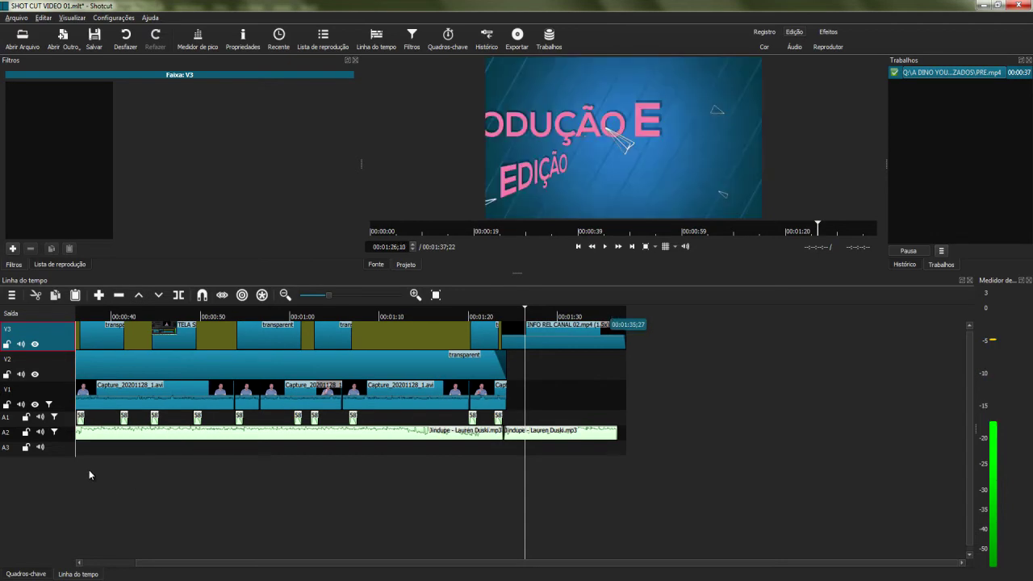
left_click_drag(221, 564, 90, 569)
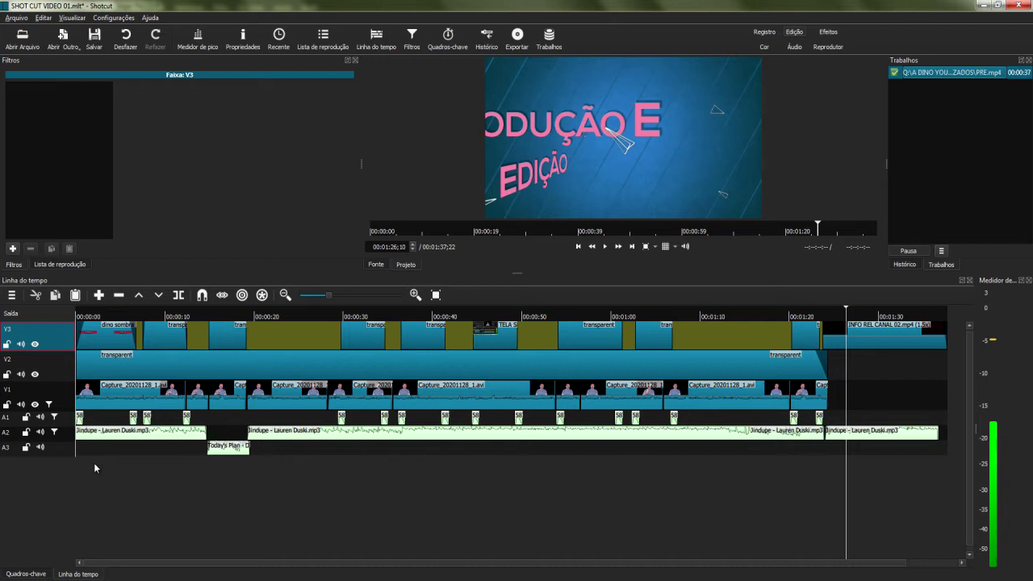
left_click(97, 473)
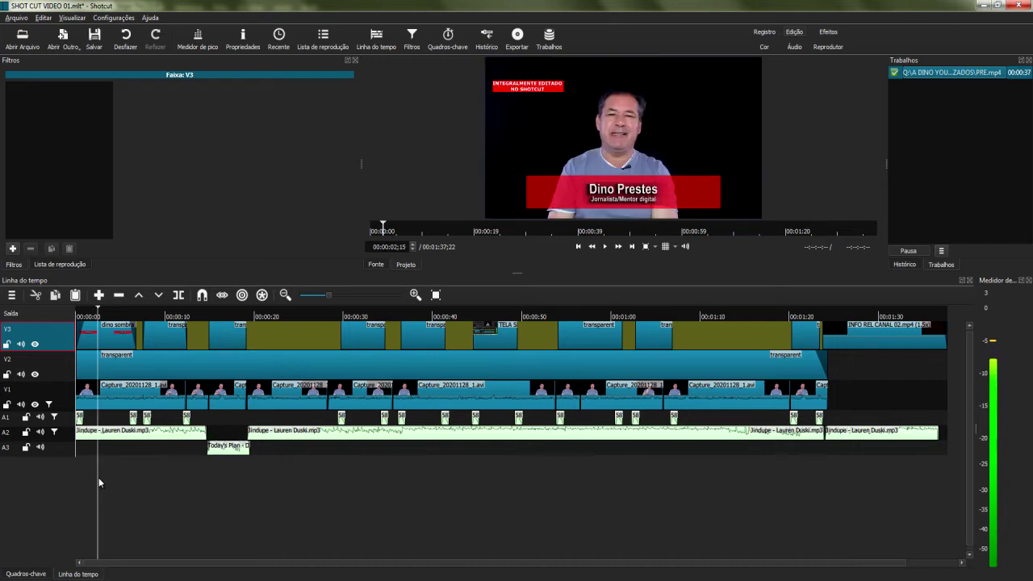
Preview the frames at 00:00:25, 00:00:47 and 00:01:15.
left_click(300, 467)
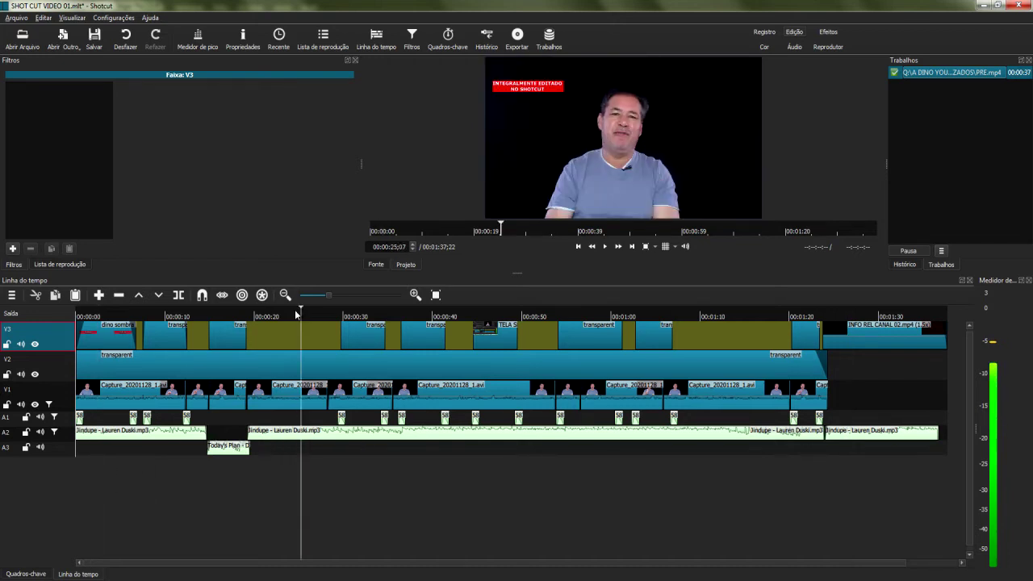
left_click(498, 475)
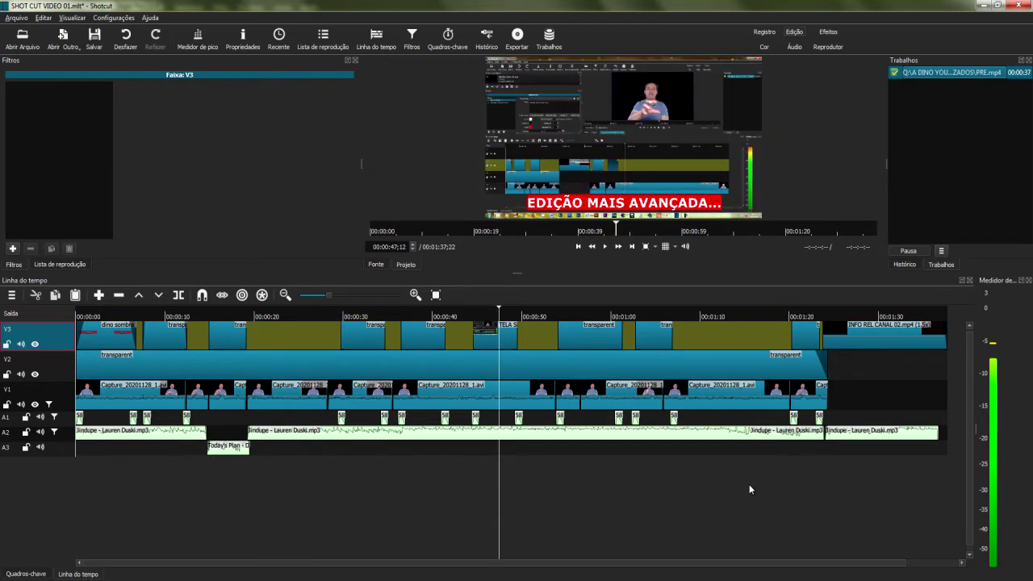
left_click(749, 484)
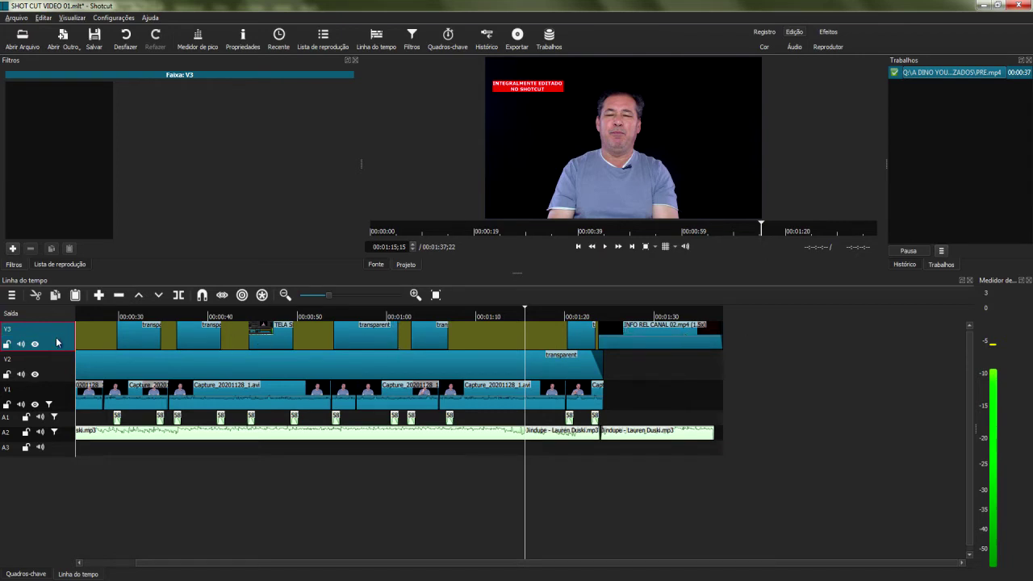
Add a new empty V4 video track and fit the whole project in the timeline.
right_click(56, 343)
key("Escape")
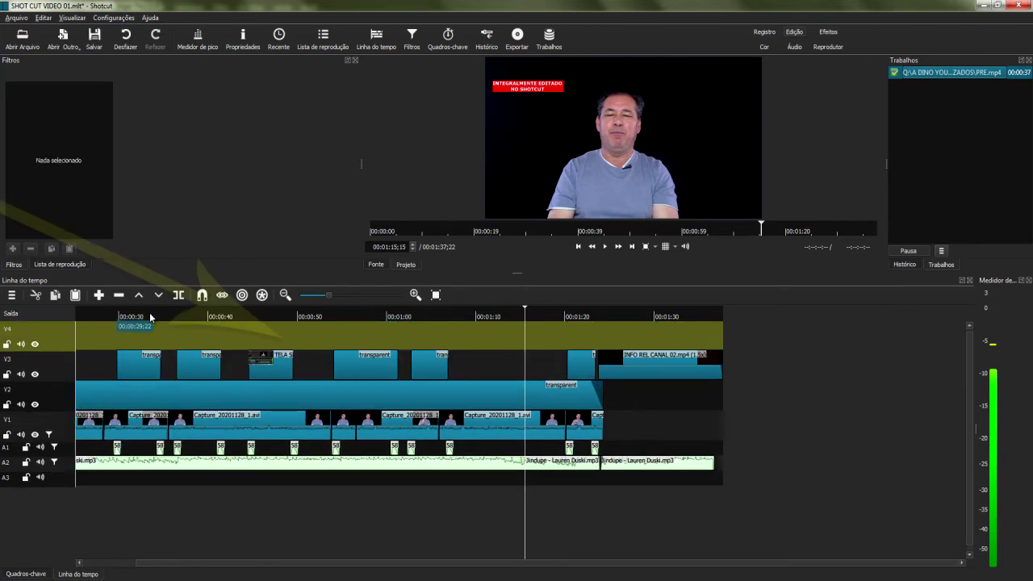
left_click(100, 332)
key("0")
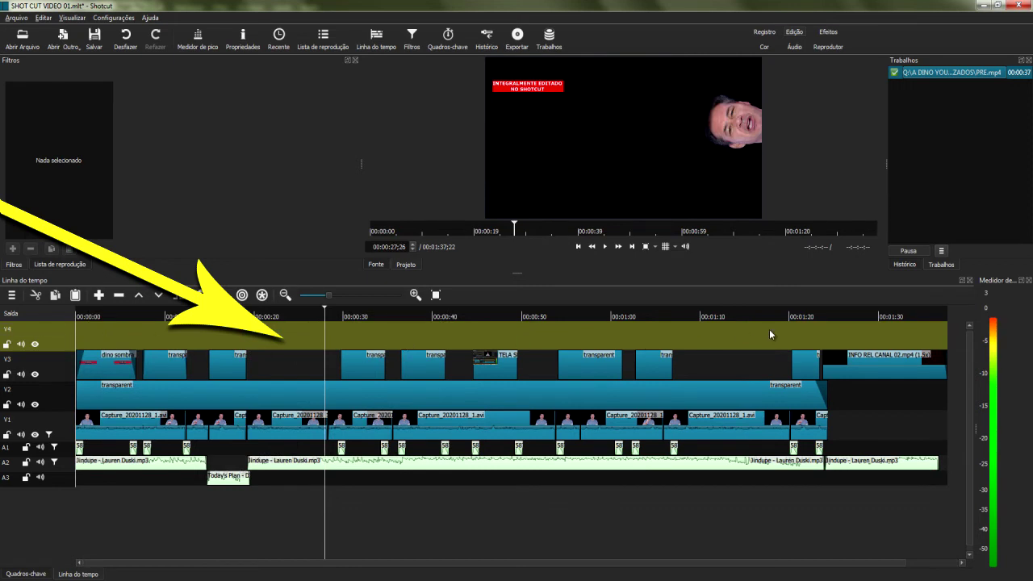
left_click(109, 333)
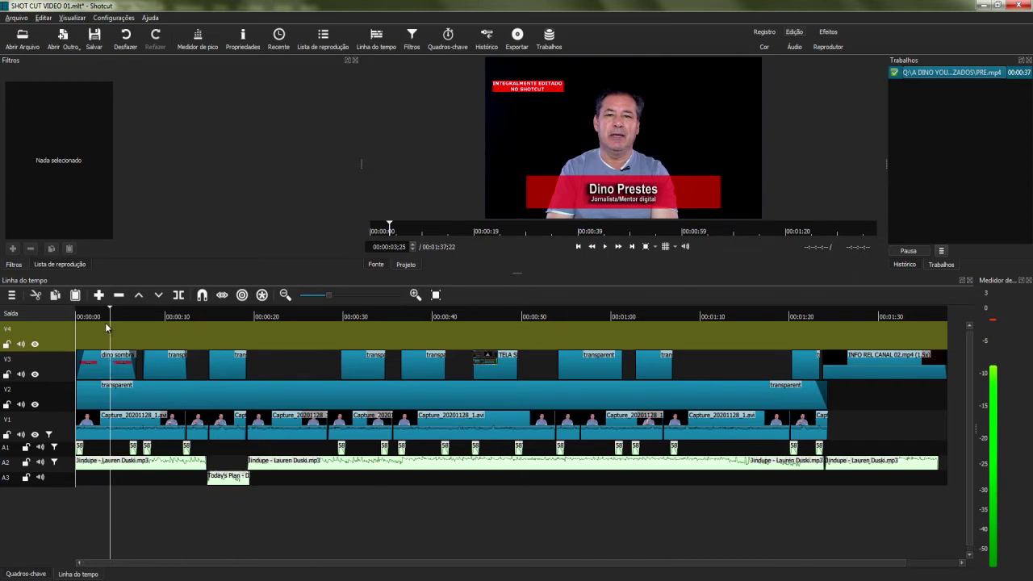
Preview frames at 23 s, 51 s and 1:12, then park the playhead at 00:00:06;09.
left_click(286, 337)
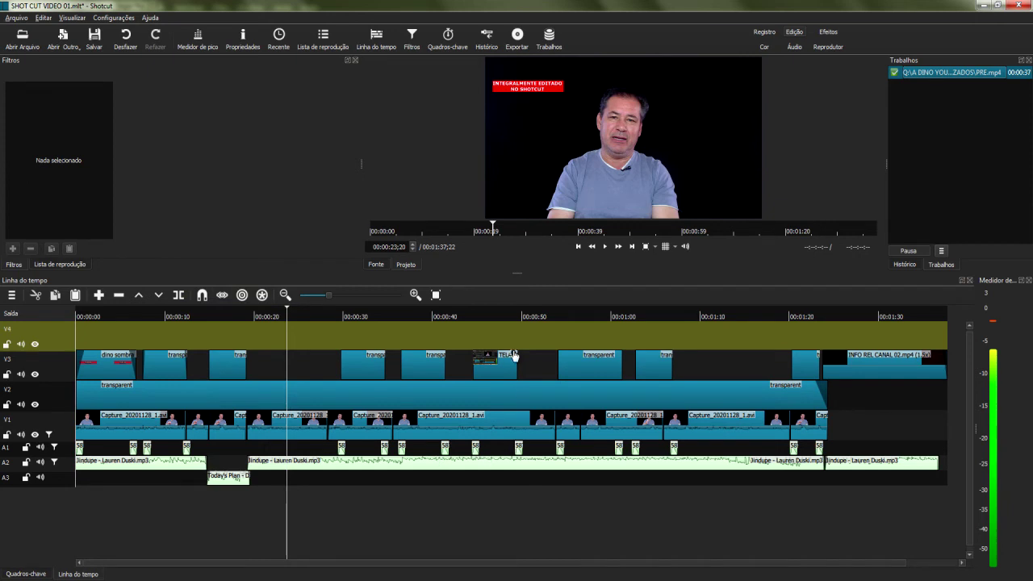
left_click(536, 338)
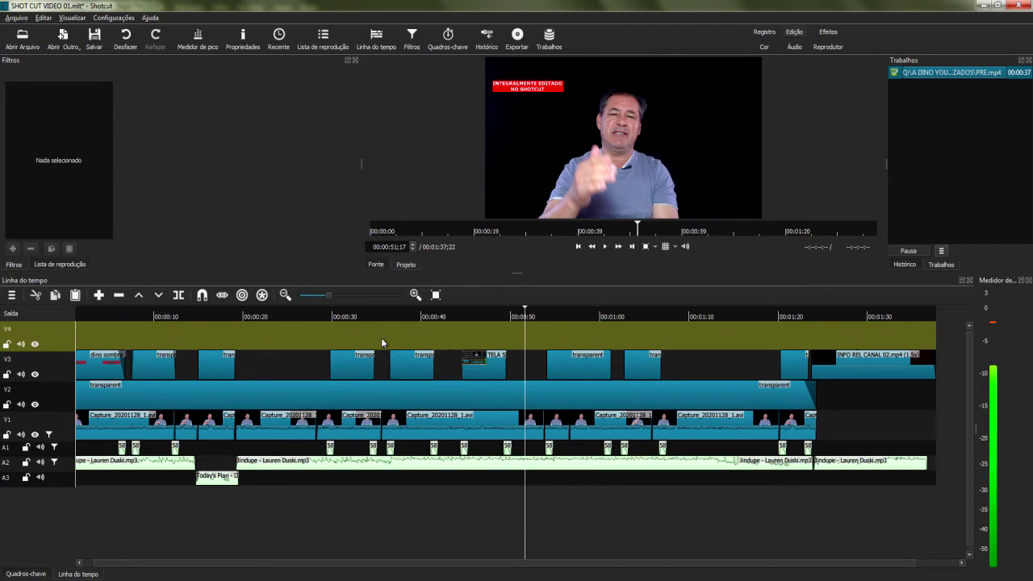
left_click(725, 340)
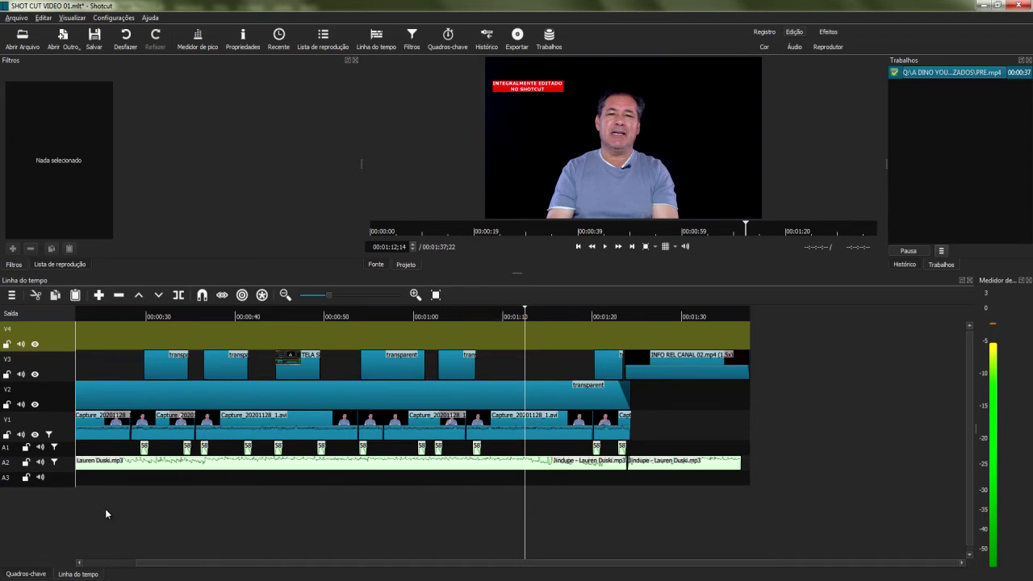
key("Page_Up")
left_click(133, 514)
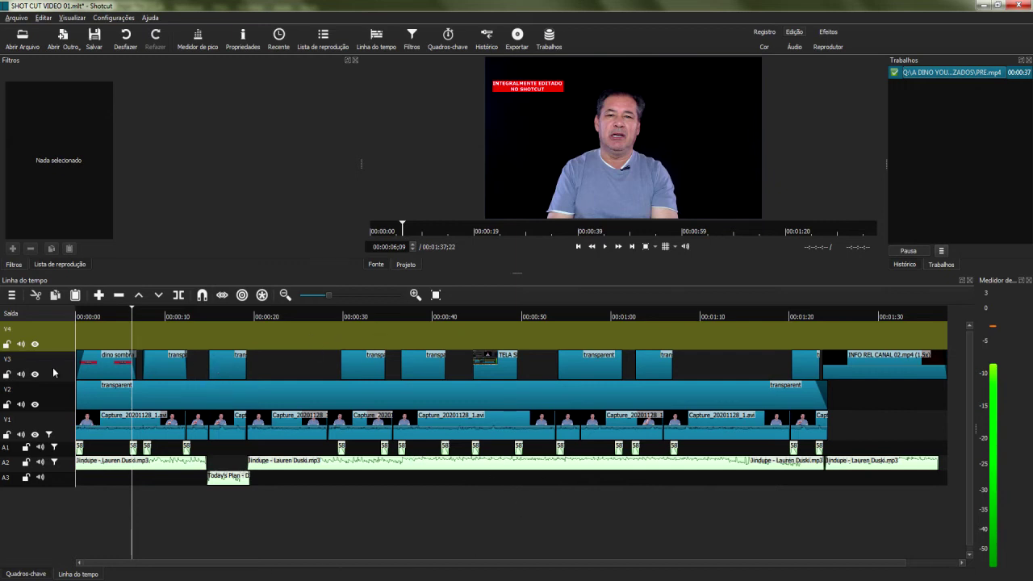
left_click_drag(363, 399, 295, 379)
right_click(293, 372)
right_click(320, 330)
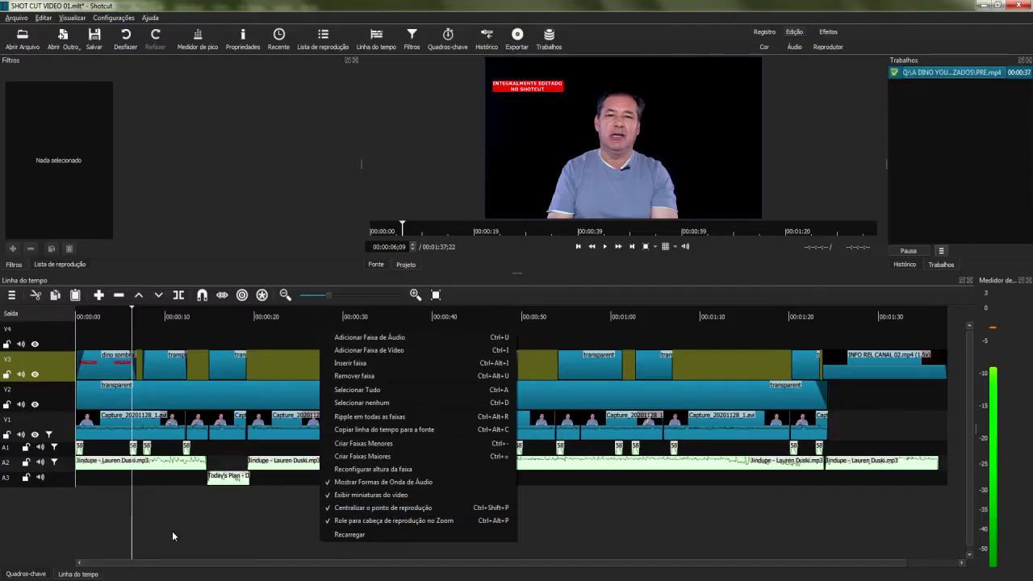
left_click(173, 535)
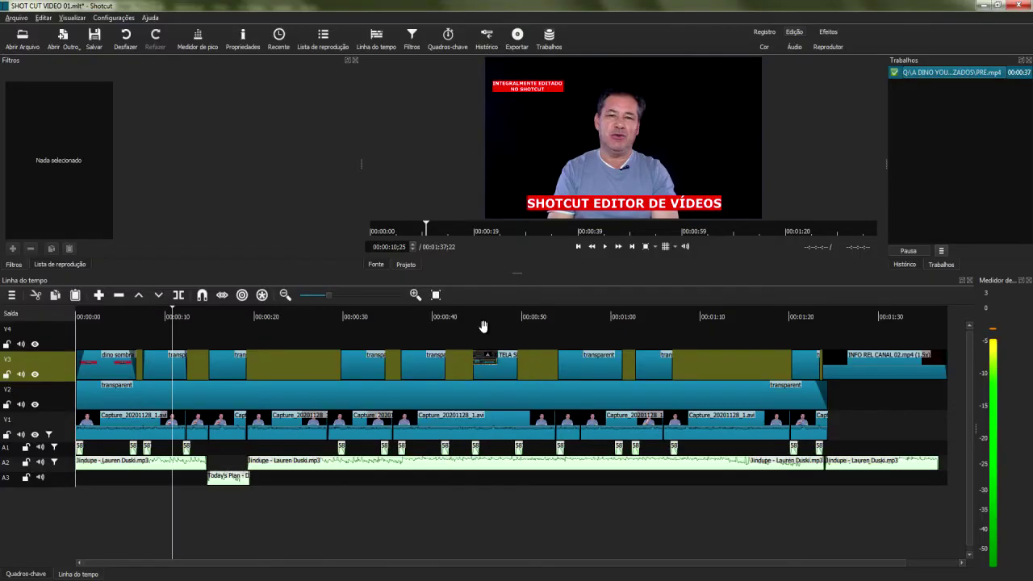
left_click(396, 348)
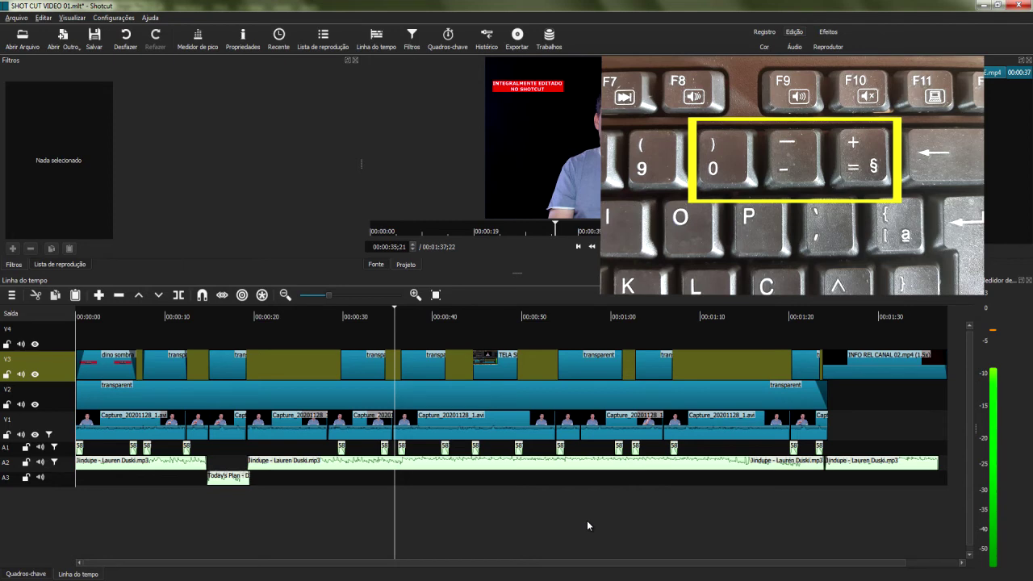
Zoom the timeline out two steps, then drag the zoom slider down to a thin strip.
key("minus")
key("minus")
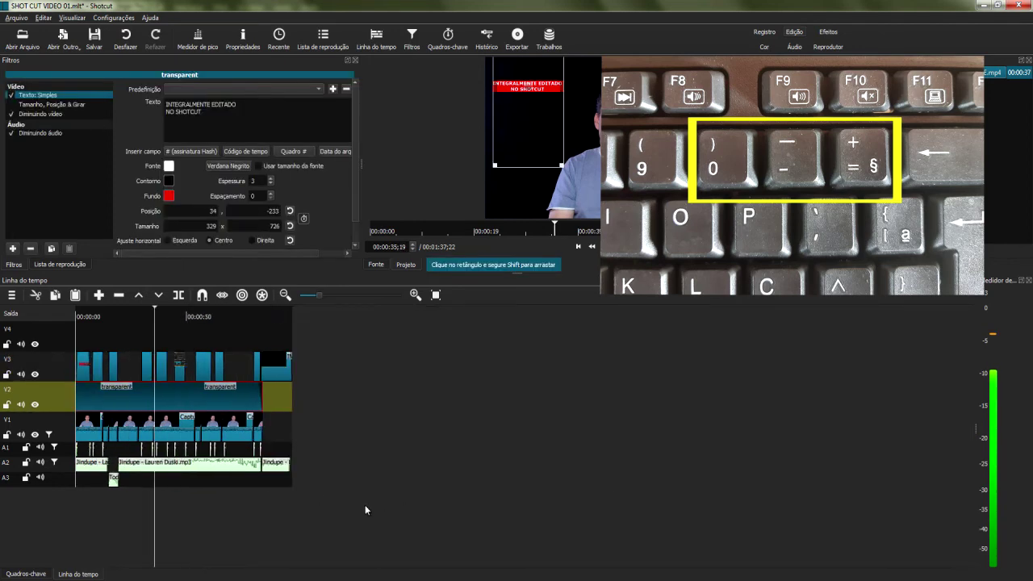
key("minus")
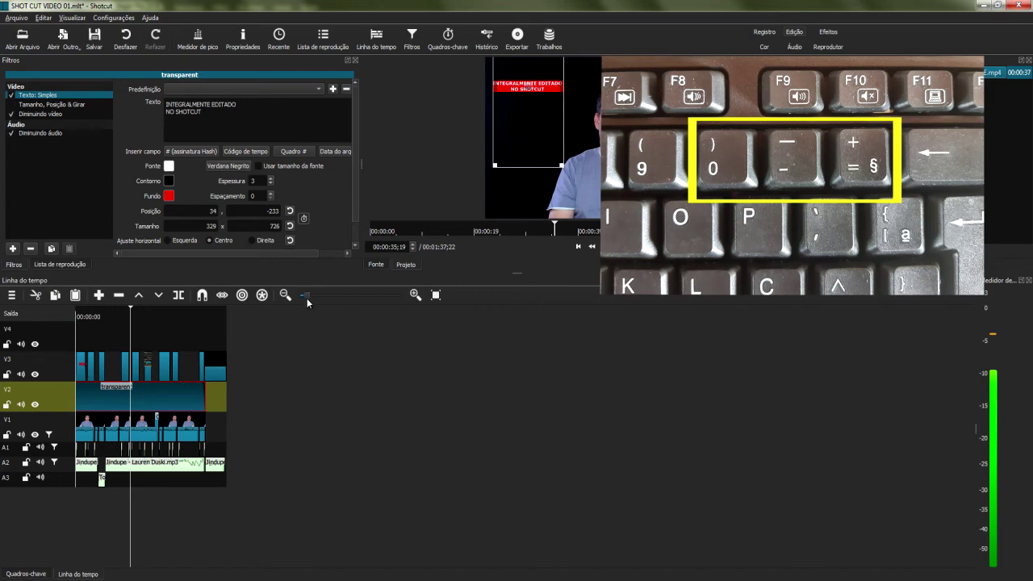
left_click_drag(307, 298, 303, 318)
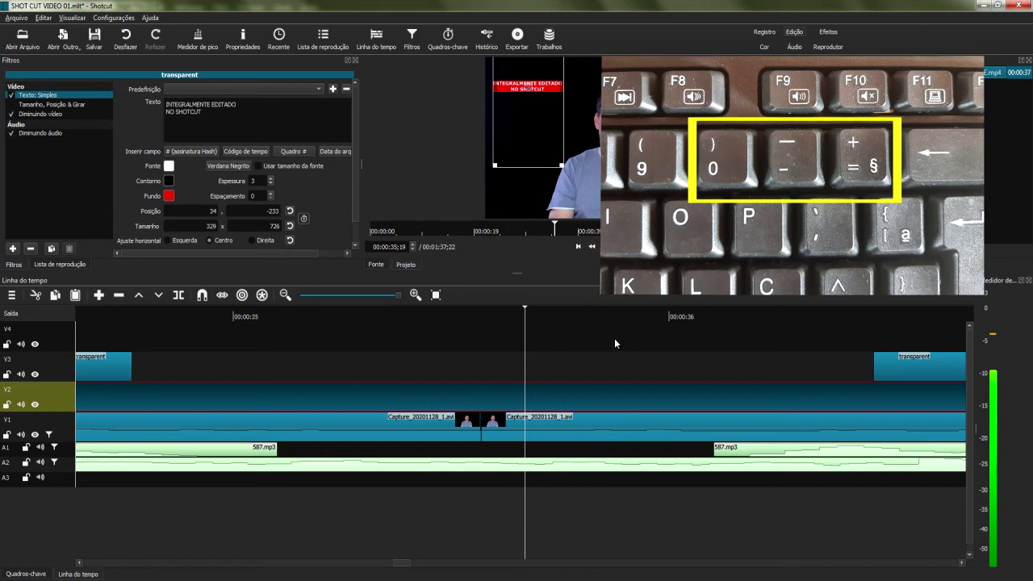
Zoom the timeline out seven steps until nearly the whole project shows.
key("minus")
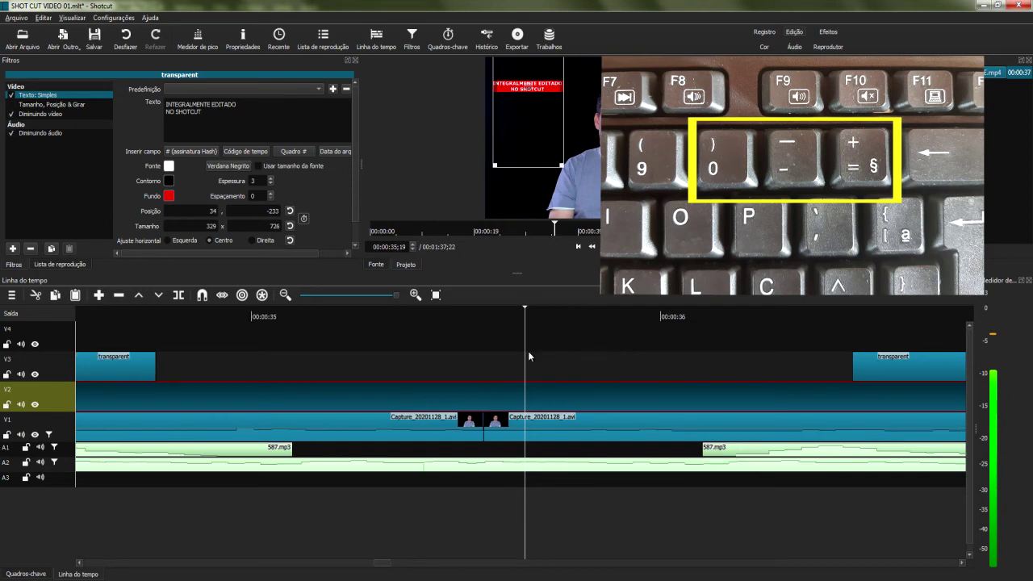
key("minus")
key("minus")
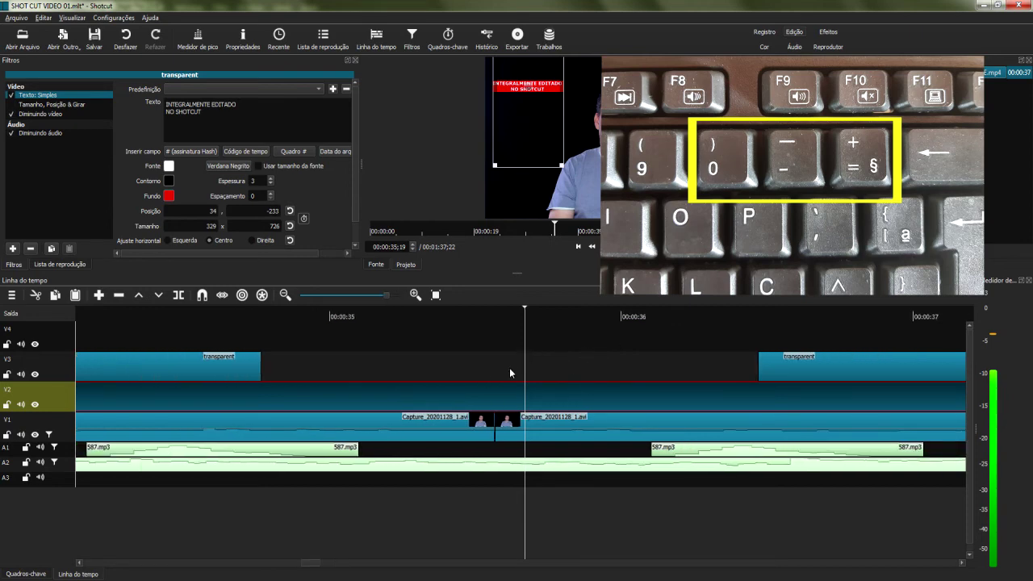
key("minus")
key("minus")
key("minus")
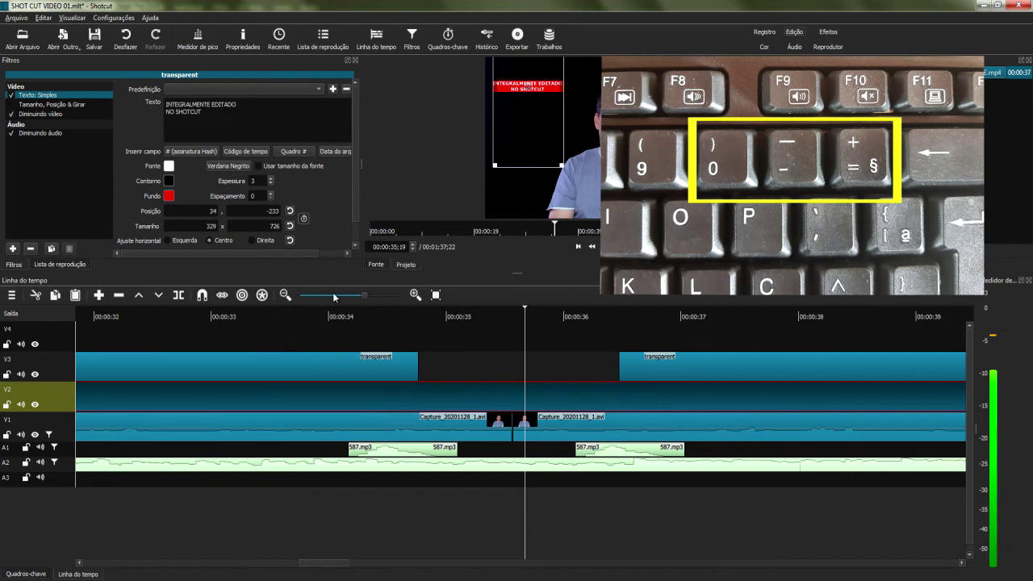
key("minus")
key("minus")
key("minus")
key("minus")
key("minus")
key("minus")
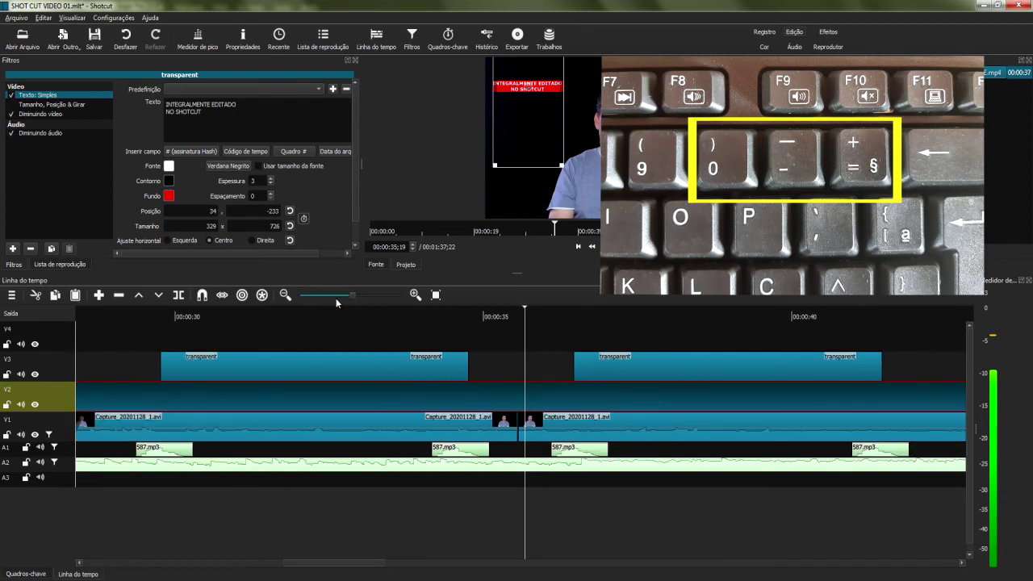
key("minus")
key("minus")
key("minus")
key("minus")
key("minus")
key("minus")
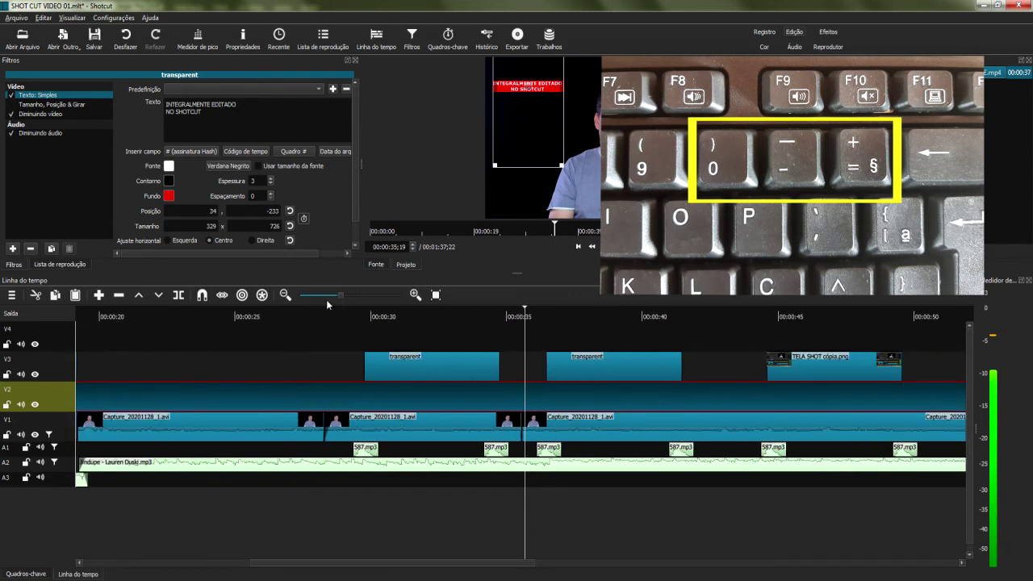
key("minus")
key("minus")
key("minus")
key("minus")
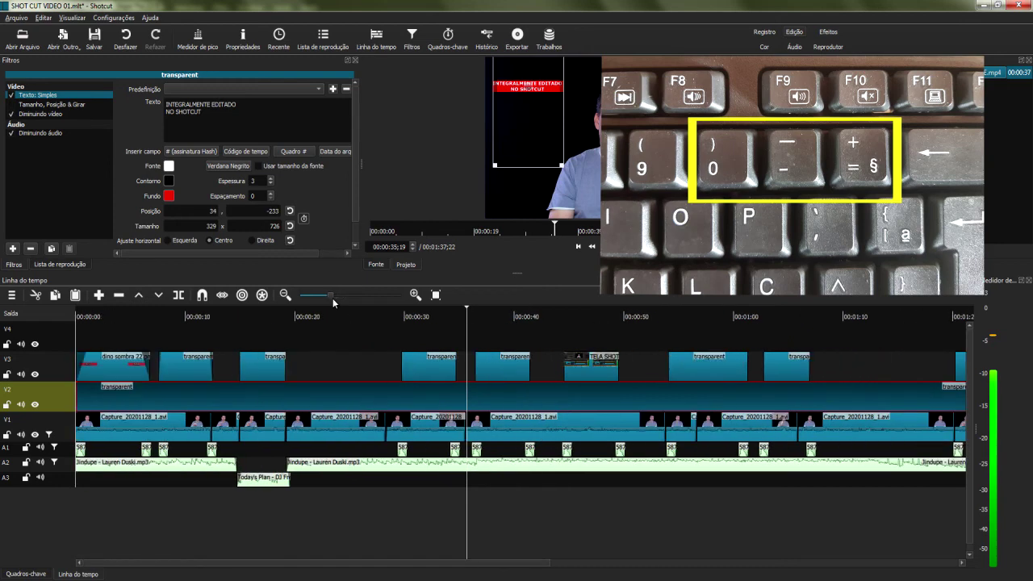
key("minus")
key("minus")
key("minus")
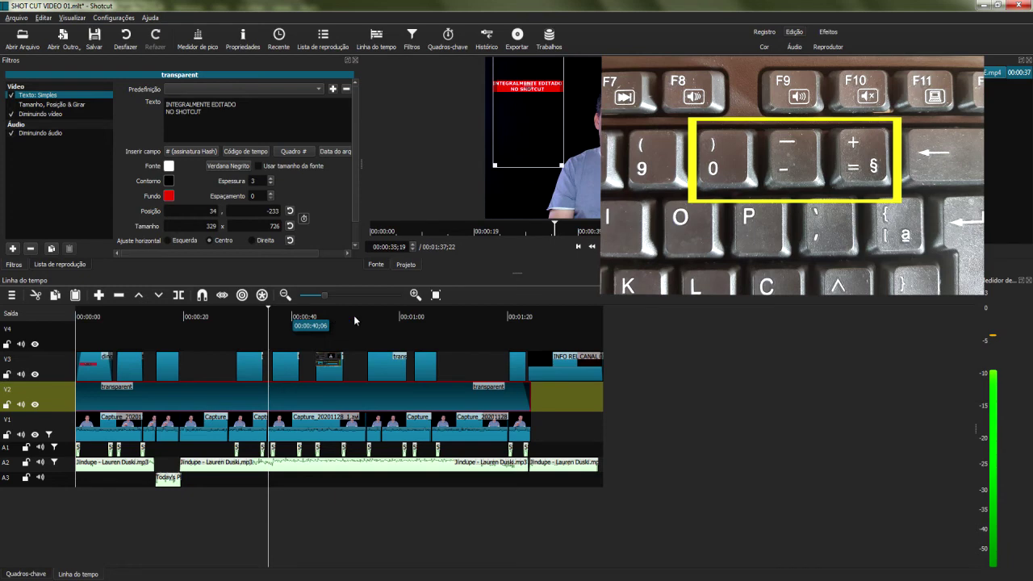
Zoom back in closely around 00:00:35, then fit the whole project to the view.
key("equal")
key("equal")
key("equal")
key("equal")
key("equal")
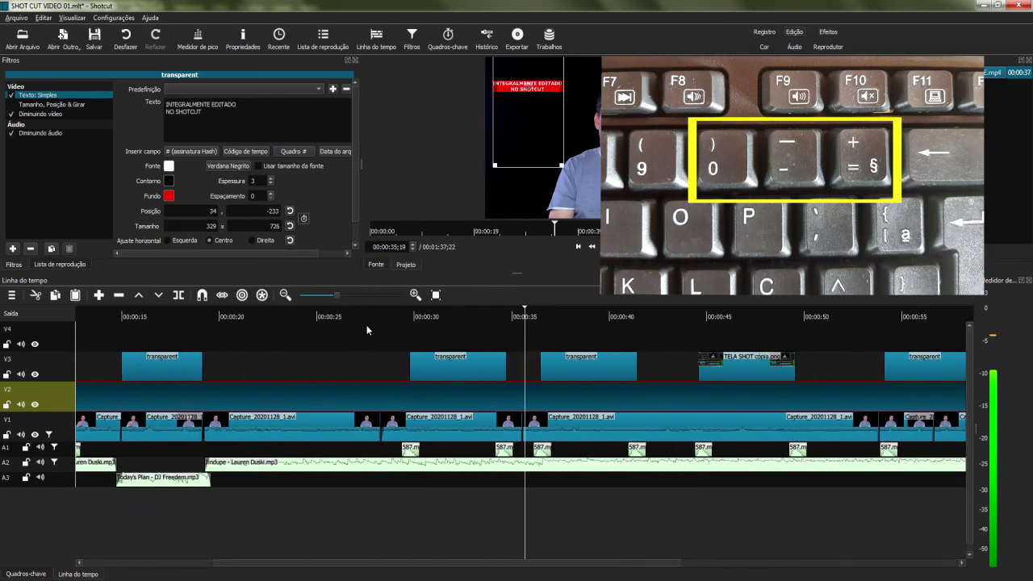
key("equal")
key("equal")
key("equal")
key("equal")
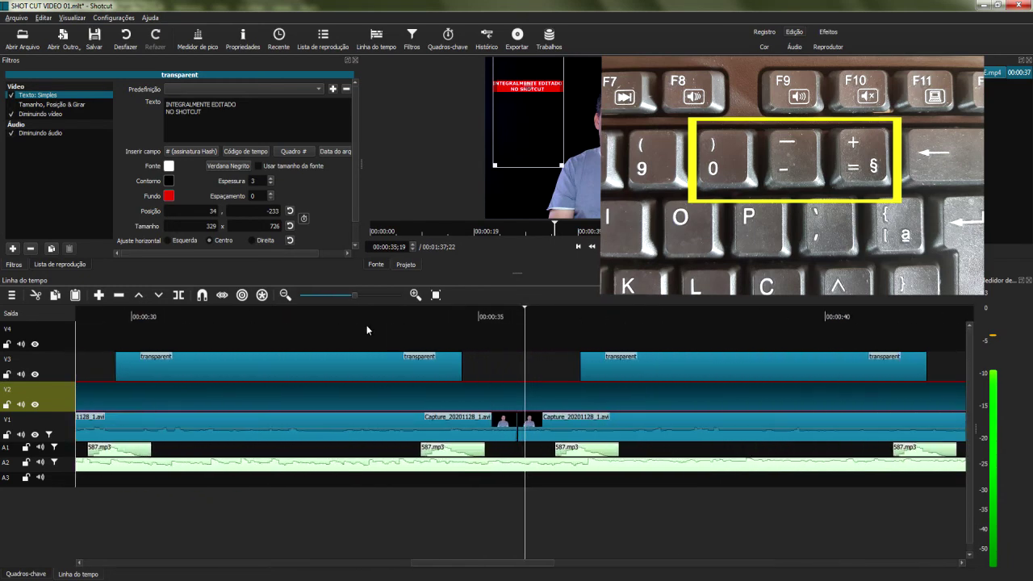
key("equal")
key("equal")
key("equal")
left_click_drag(365, 292, 372, 297)
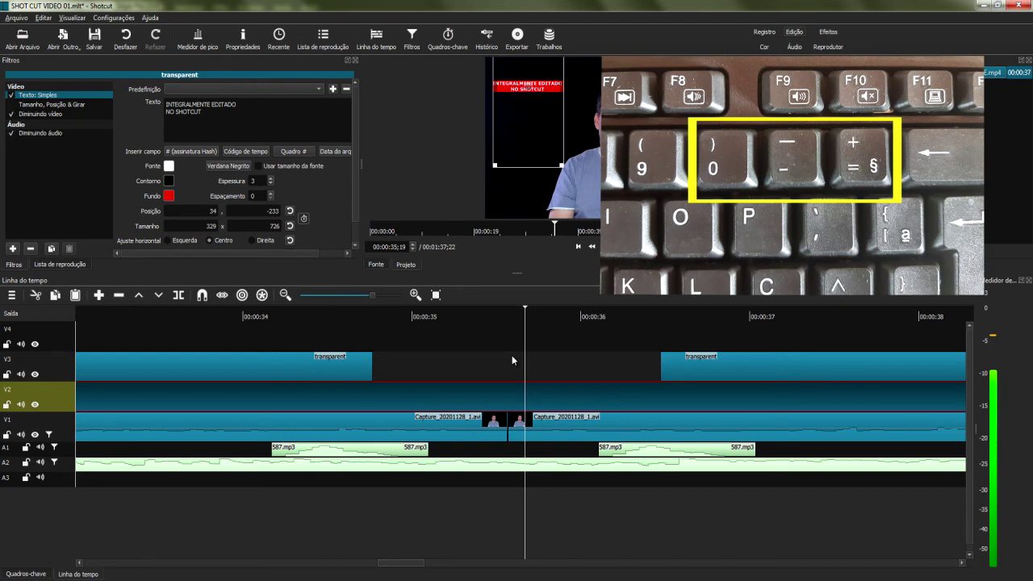
key("0")
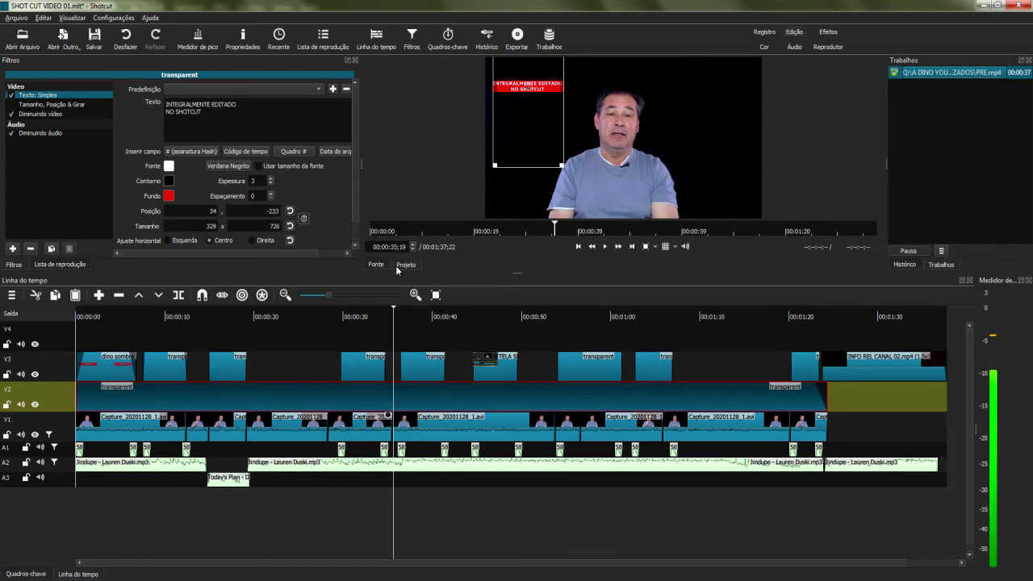
Turn on Centralizar o ponto de reprodução and place the playhead at 00:00:52;08.
right_click(309, 326)
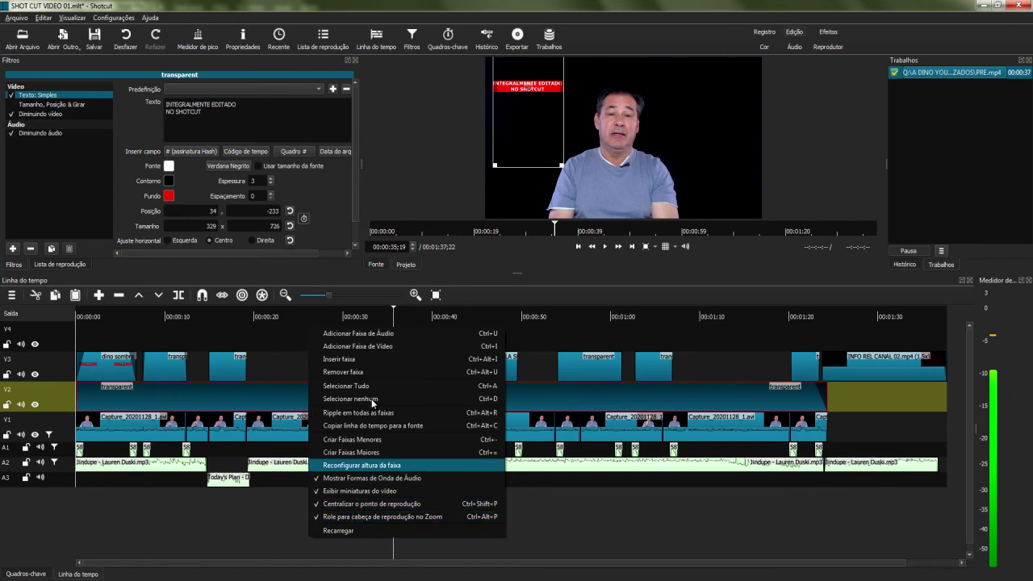
left_click(567, 332)
left_click(572, 316)
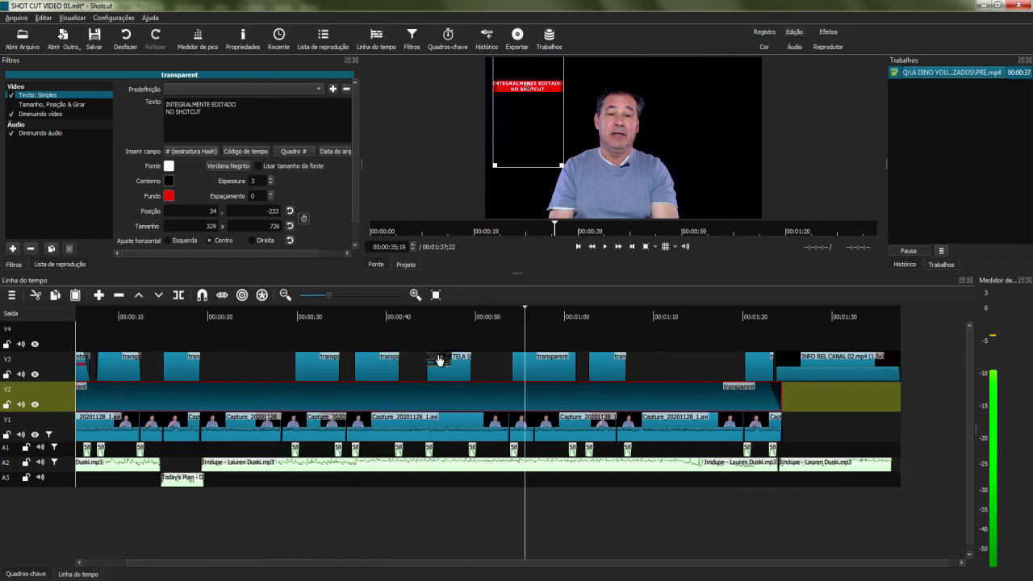
left_click(495, 336)
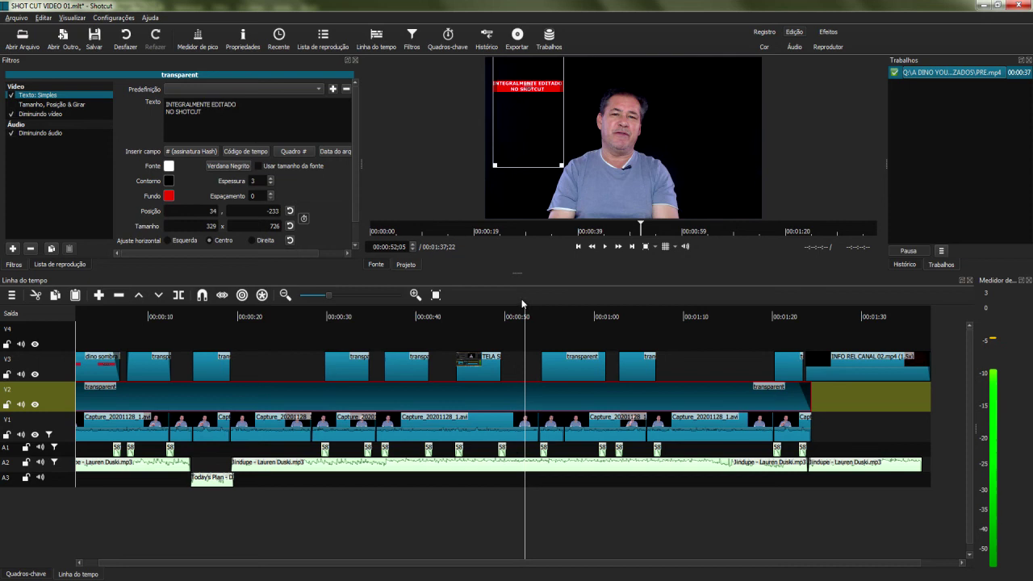
left_click(526, 362)
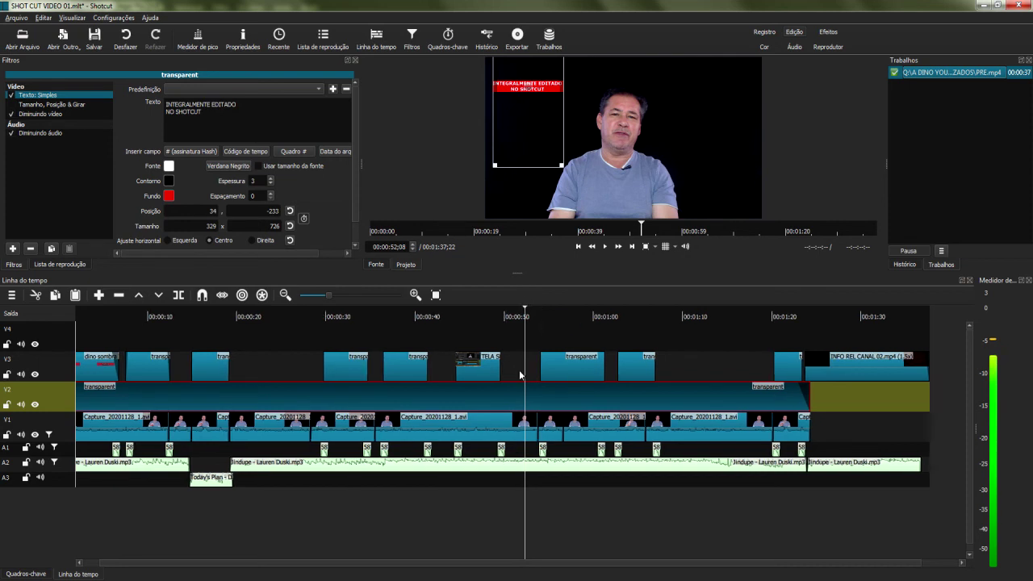
scroll(526, 362, "up", 5)
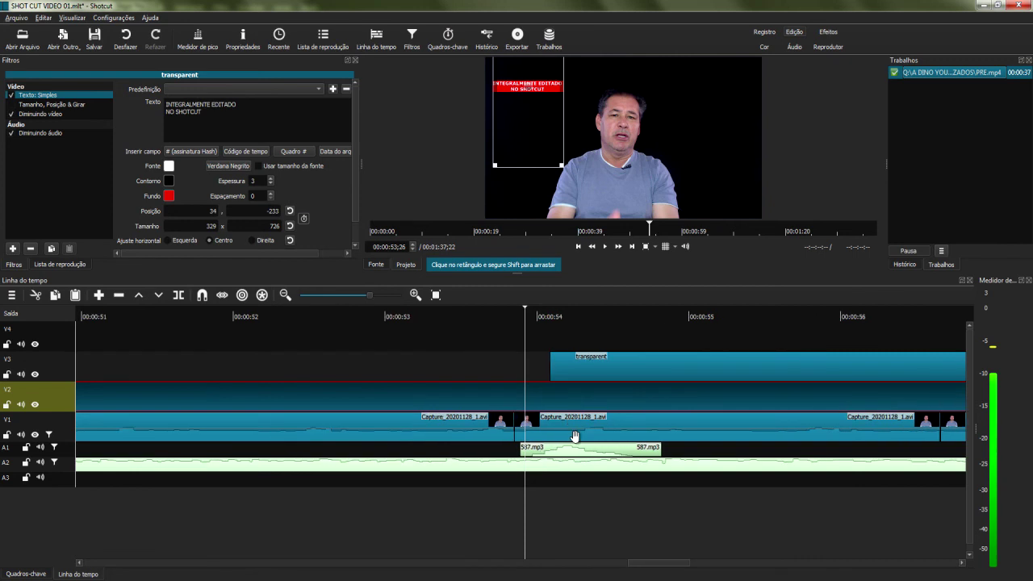
scroll(514, 530, "down", 1)
scroll(525, 547, "down", 1)
scroll(525, 551, "down", 1)
scroll(523, 555, "down", 1)
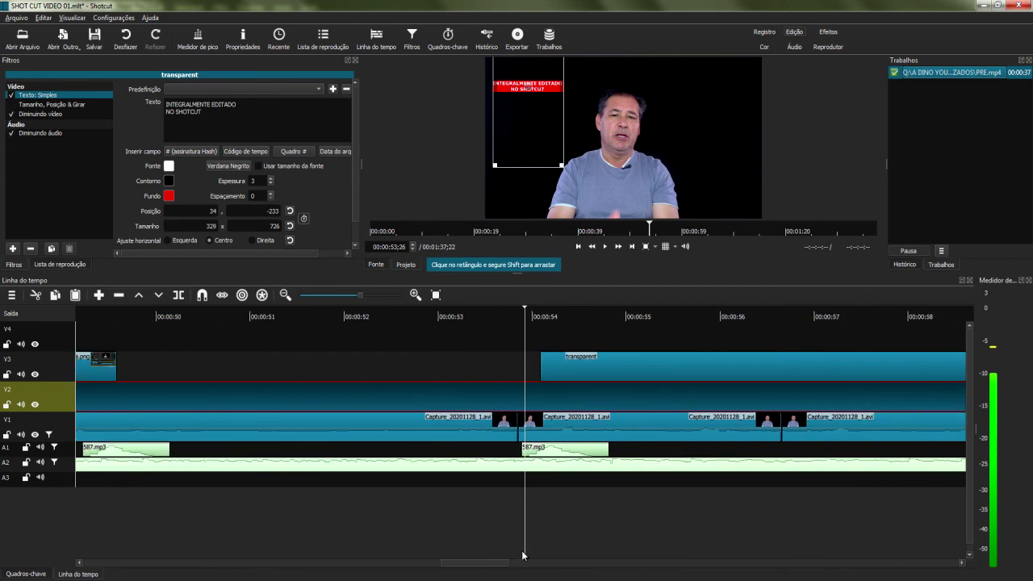
scroll(522, 555, "down", 1)
scroll(522, 555, "down", 1)
scroll(522, 555, "down", 1)
scroll(522, 555, "down", 1)
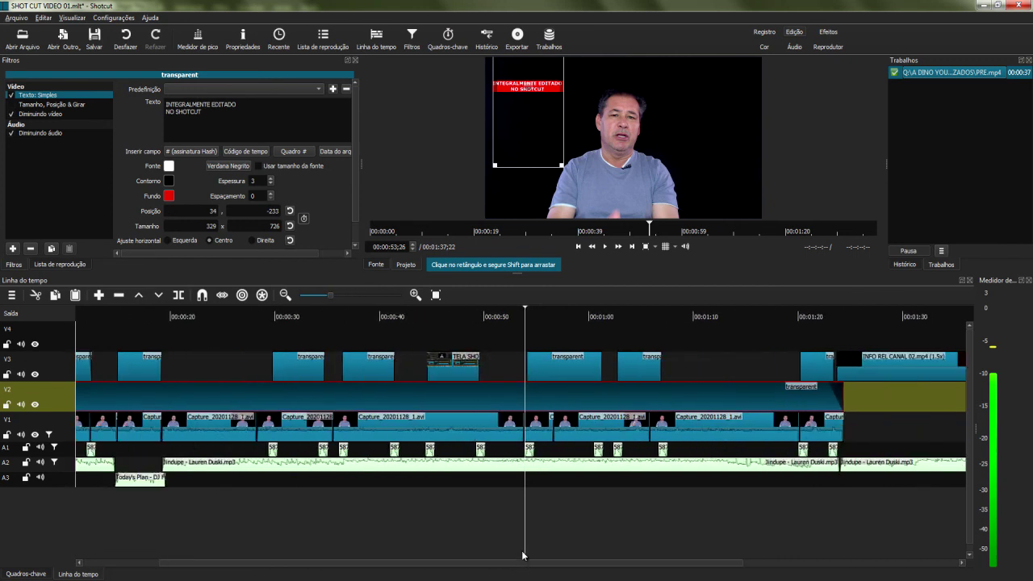
scroll(522, 555, "down", 2)
scroll(522, 555, "down", 2)
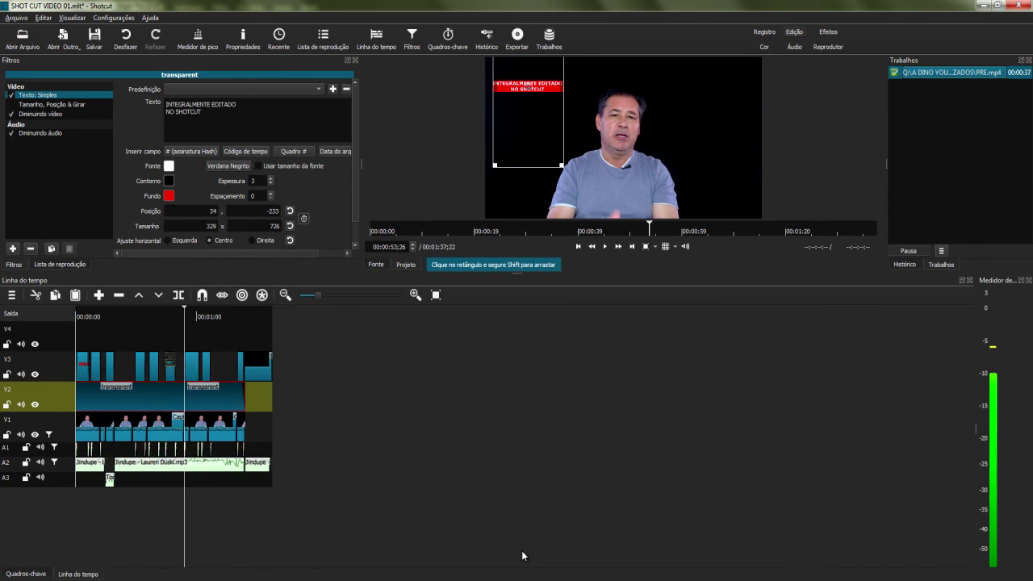
scroll(522, 555, "up", 1)
scroll(522, 555, "up", 1)
scroll(522, 555, "up", 1)
scroll(522, 555, "up", 2)
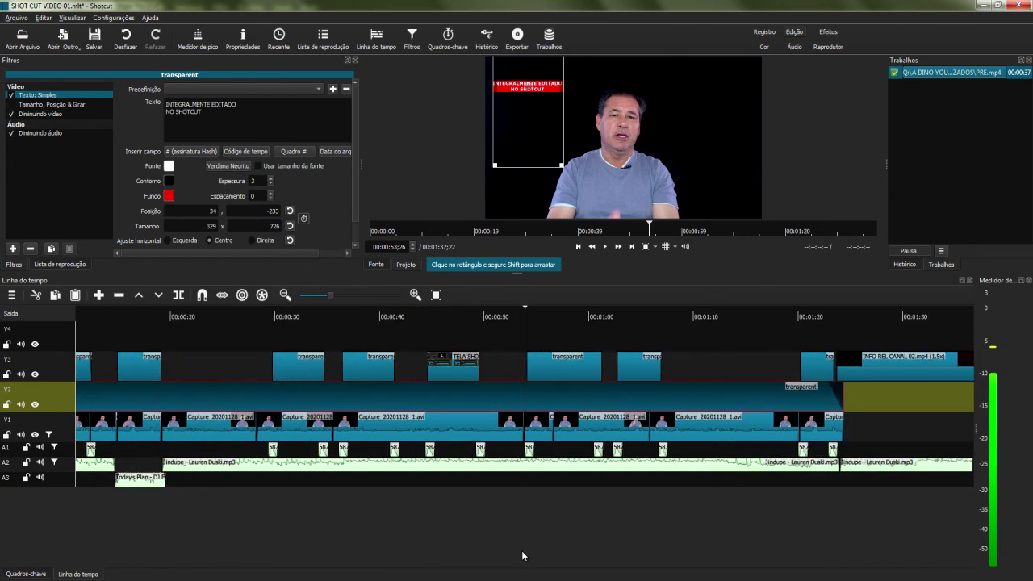
scroll(522, 555, "up", 3)
scroll(559, 546, "up", 2)
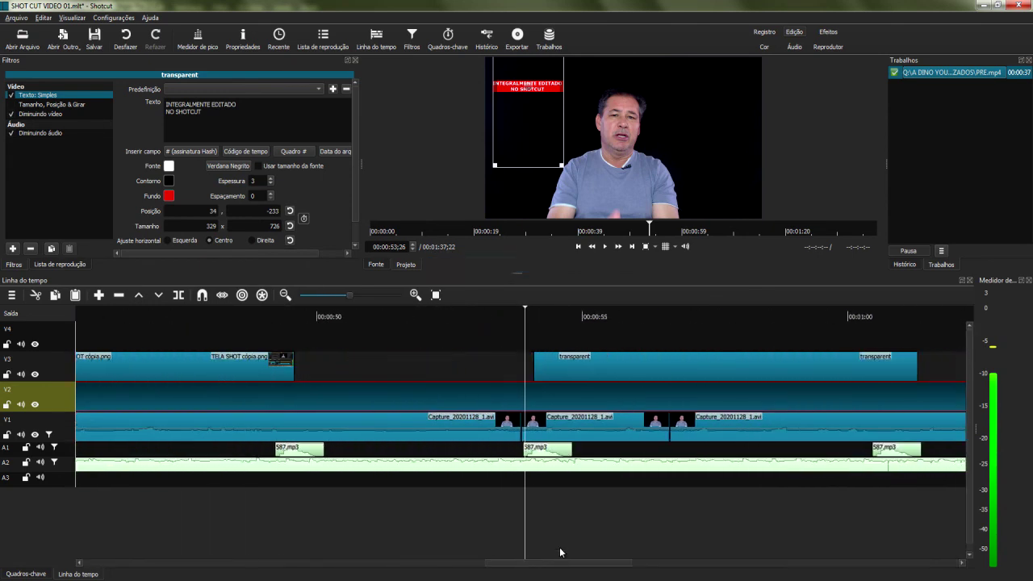
scroll(559, 547, "down", 5)
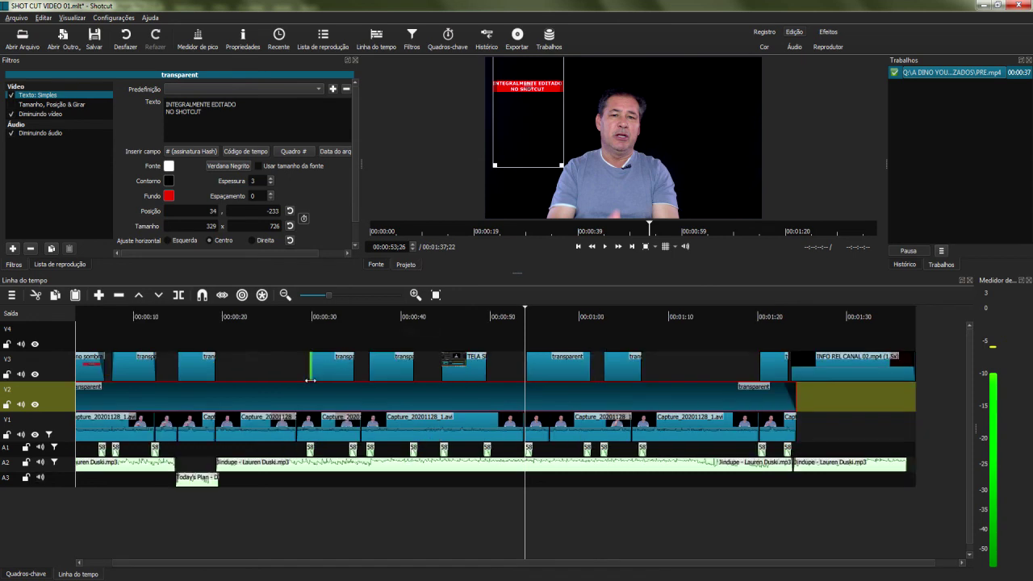